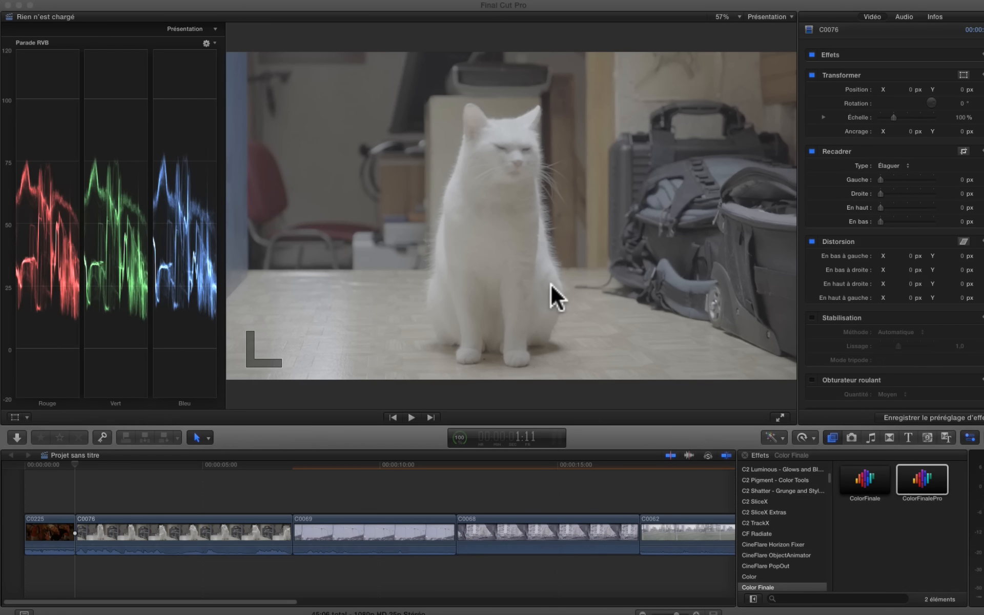
- Apply the ColorFinalePro effect to clip C0225 and open its controls in a window placed below the image
left_click(44, 468)
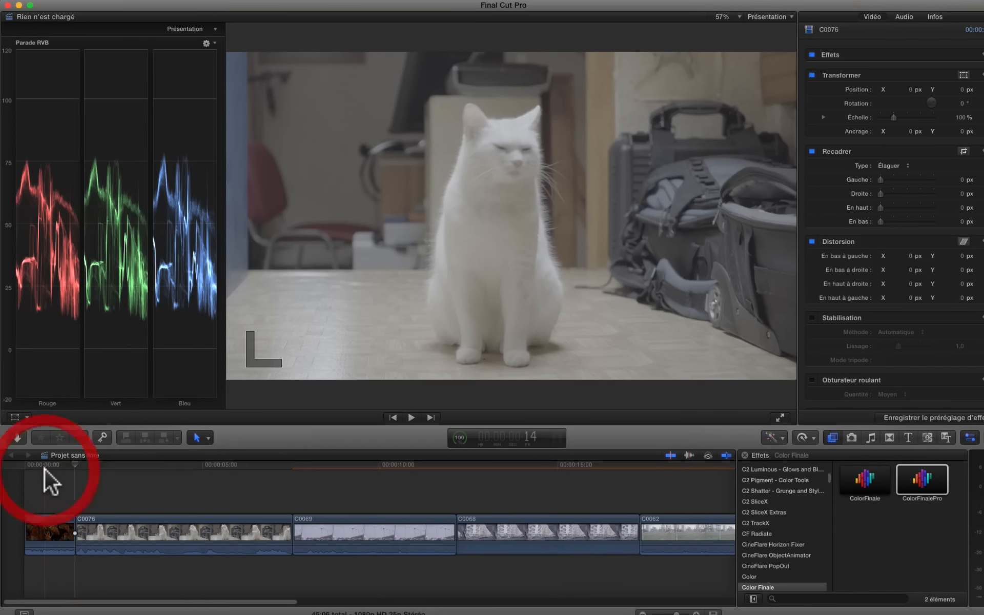
left_click(49, 462)
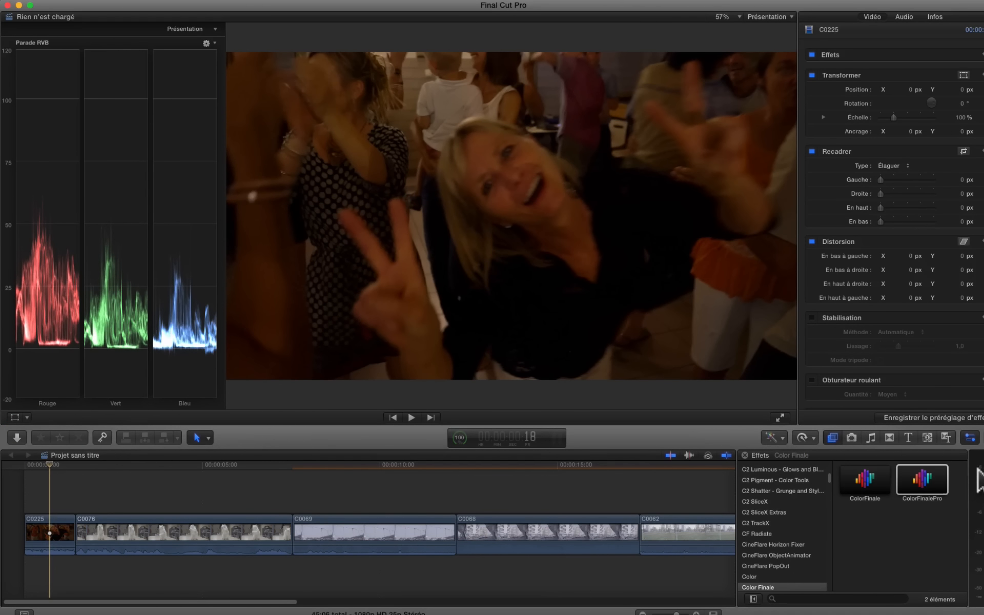
left_click_drag(934, 479, 48, 532)
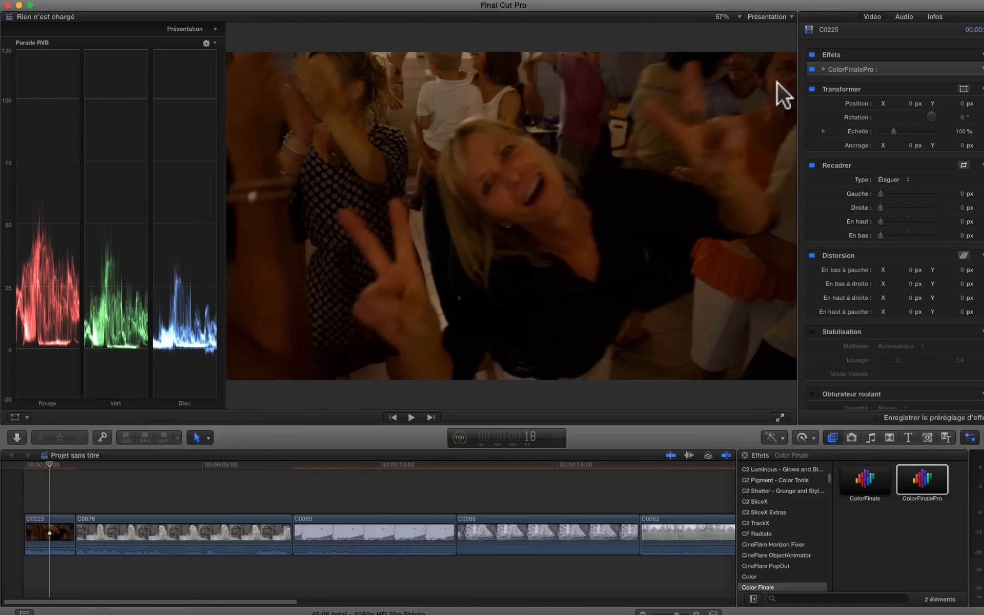
left_click(823, 69)
left_click(907, 90)
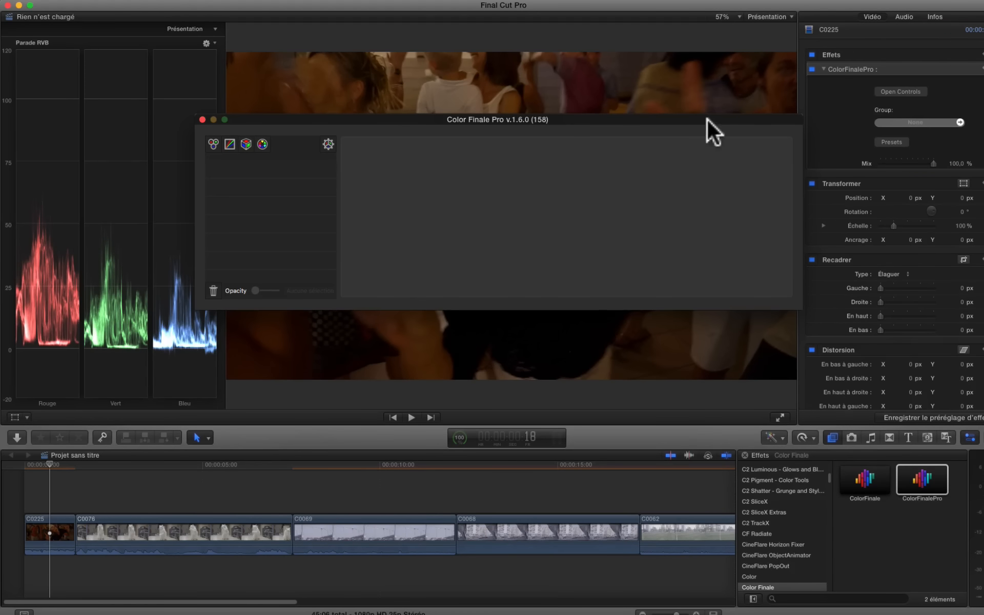
left_click_drag(690, 118, 718, 389)
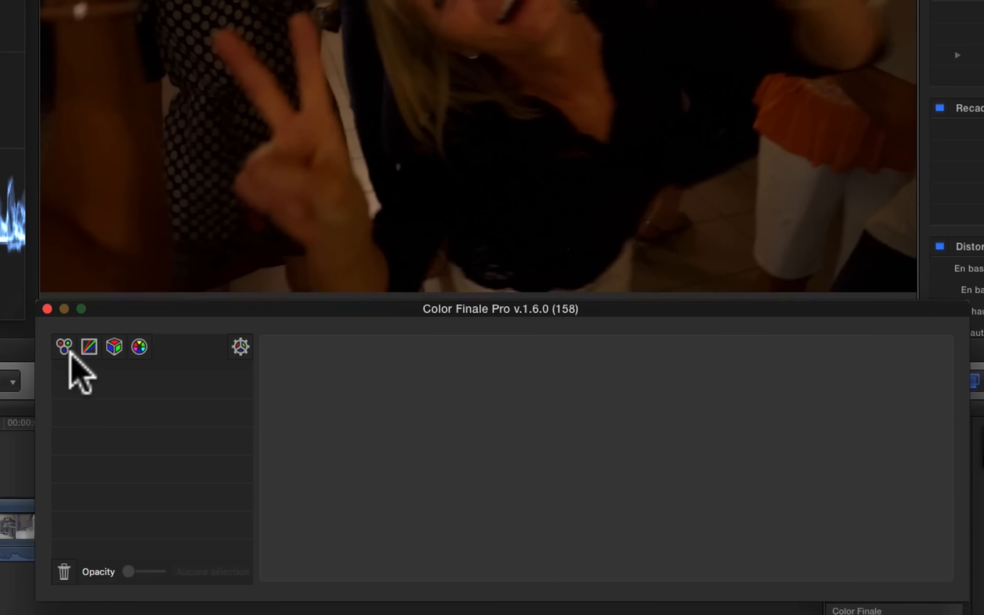
- Add a Color Wheels layer and adjust the Lift's red channel separately to about 0.02
left_click(243, 415)
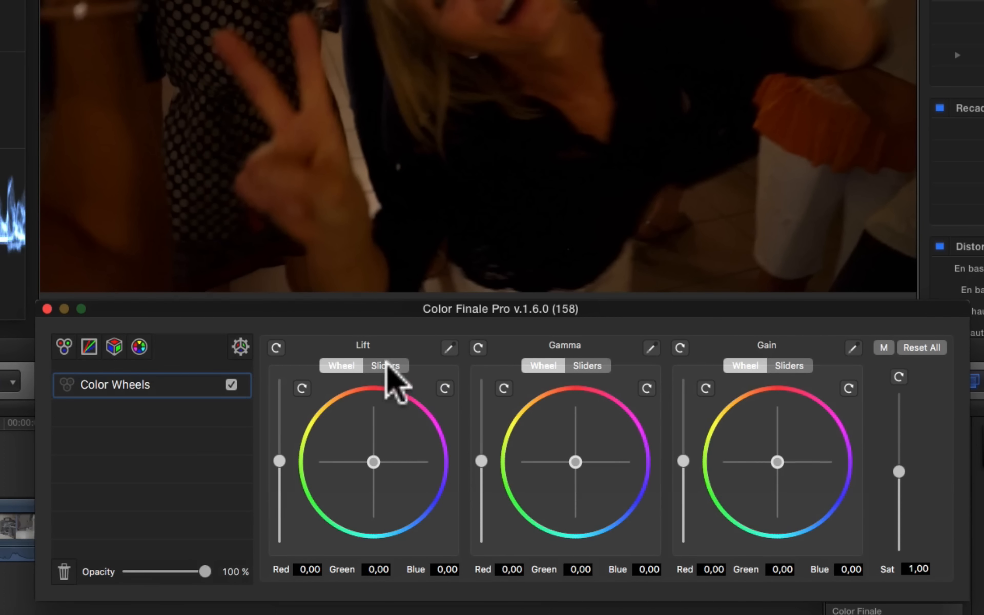
left_click(385, 367)
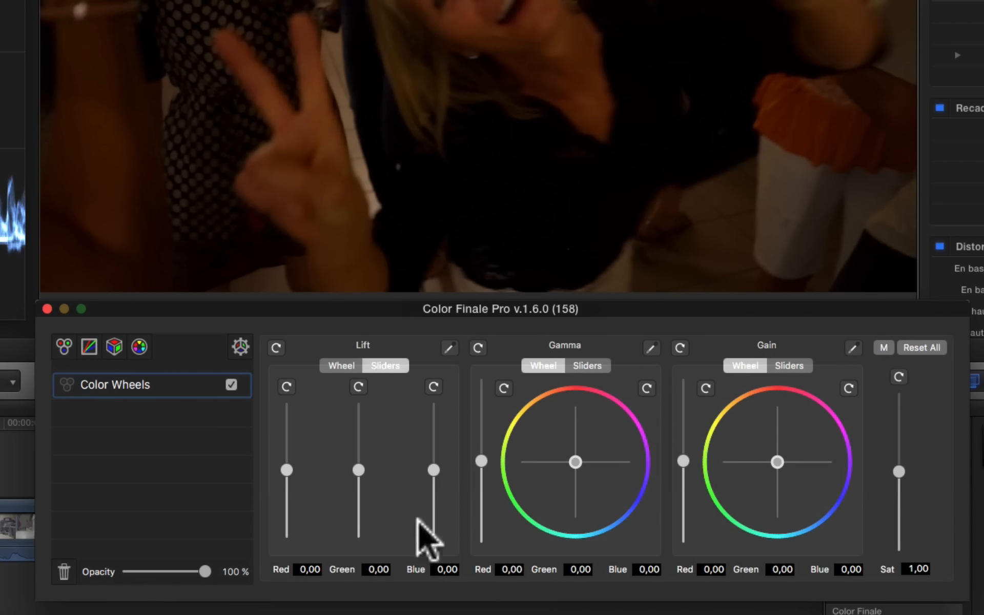
left_click(352, 365)
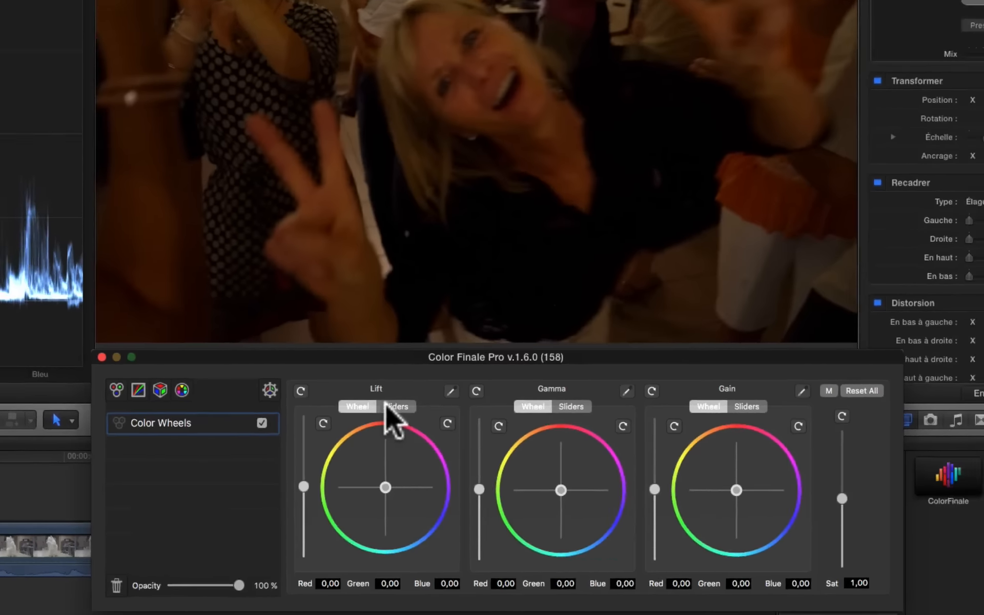
left_click(385, 365)
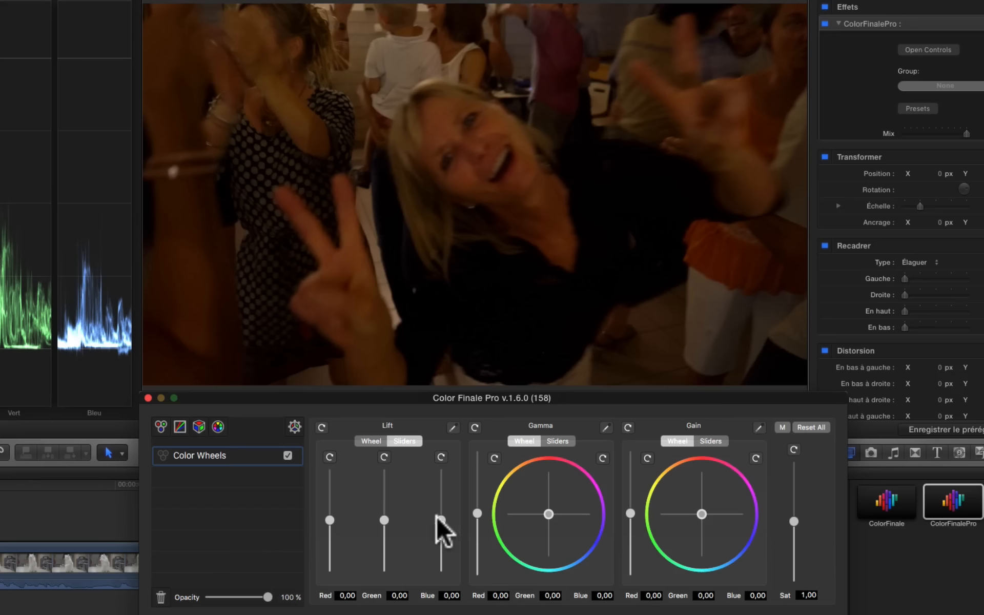
left_click(329, 518)
left_click_drag(328, 518, 327, 517)
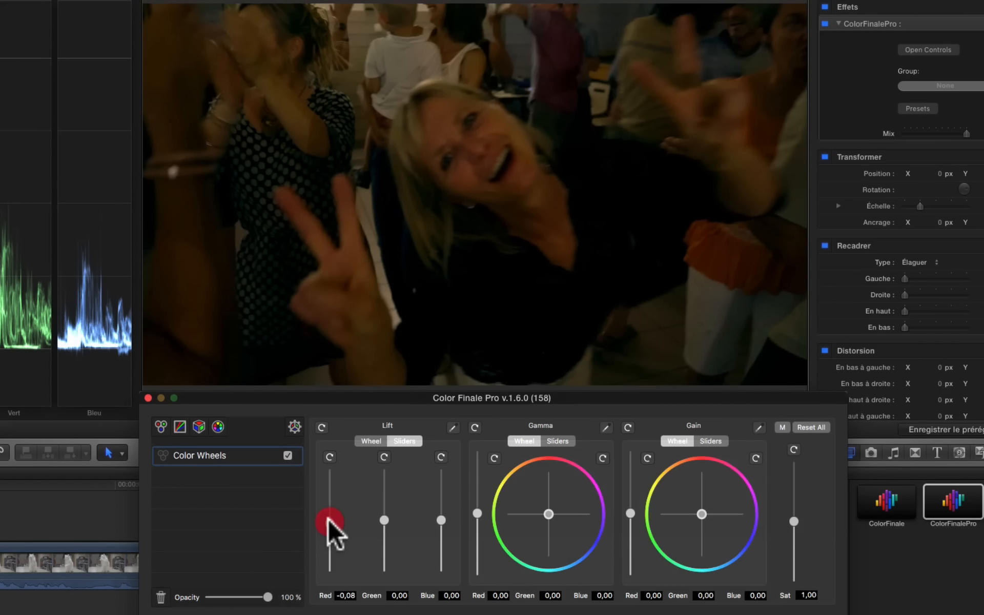
left_click(377, 441)
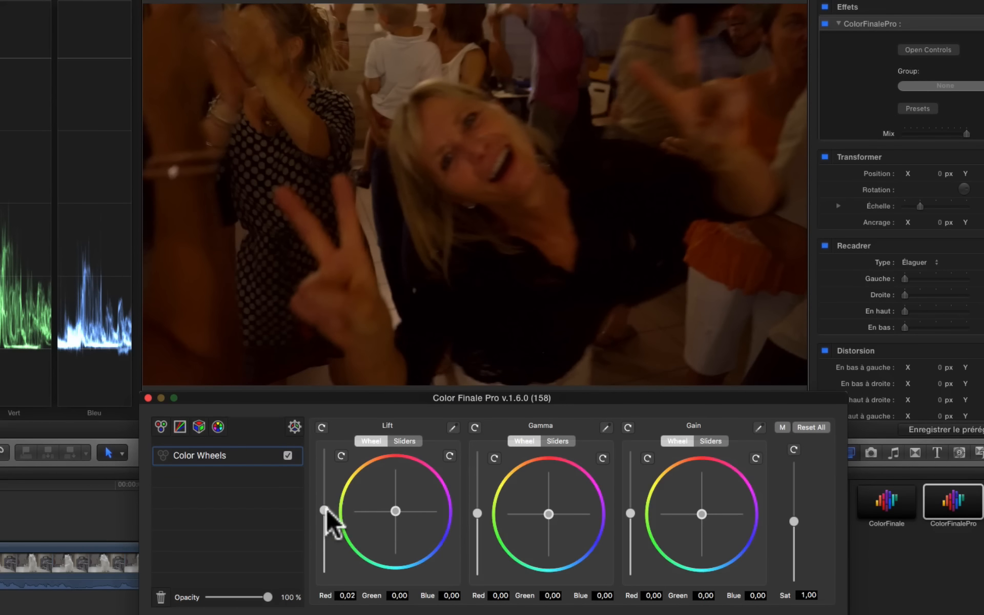
- Raise the overall Gamma to about 0.37 and lower the Lift's red channel to about -0.01
left_click_drag(477, 512, 481, 491)
left_click(404, 441)
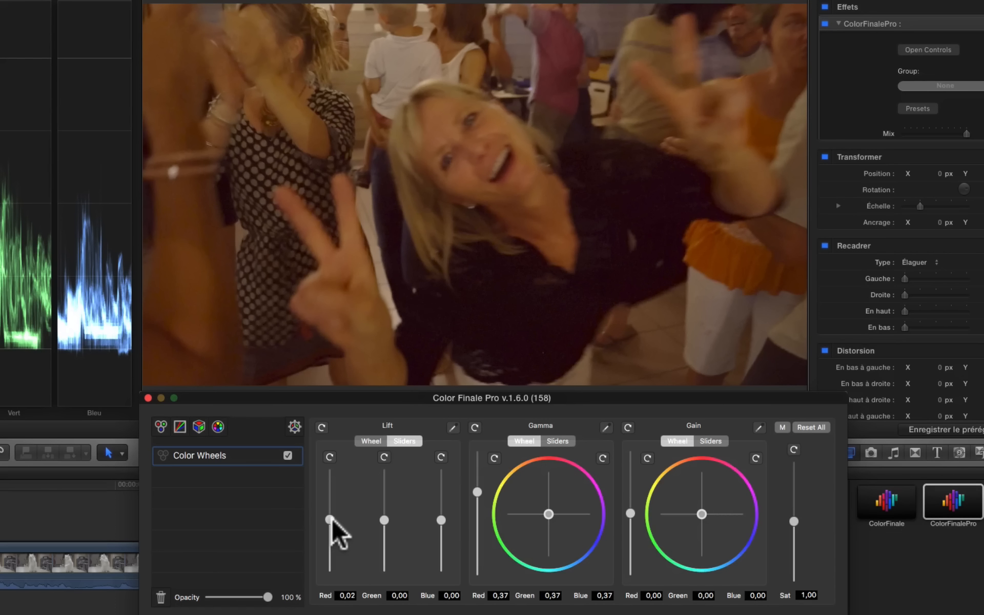
left_click_drag(331, 517, 330, 515)
left_click(330, 518)
left_click(380, 442)
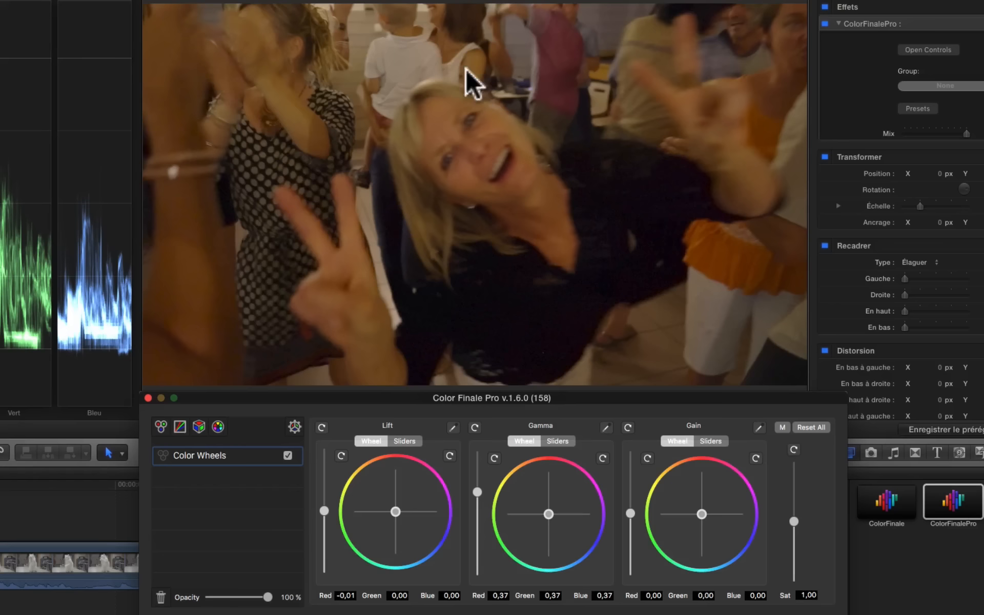
- Tint the Gain toward blue and raise its level to about 0.15 red, 0.23 green and 0.34 blue
left_click(399, 57)
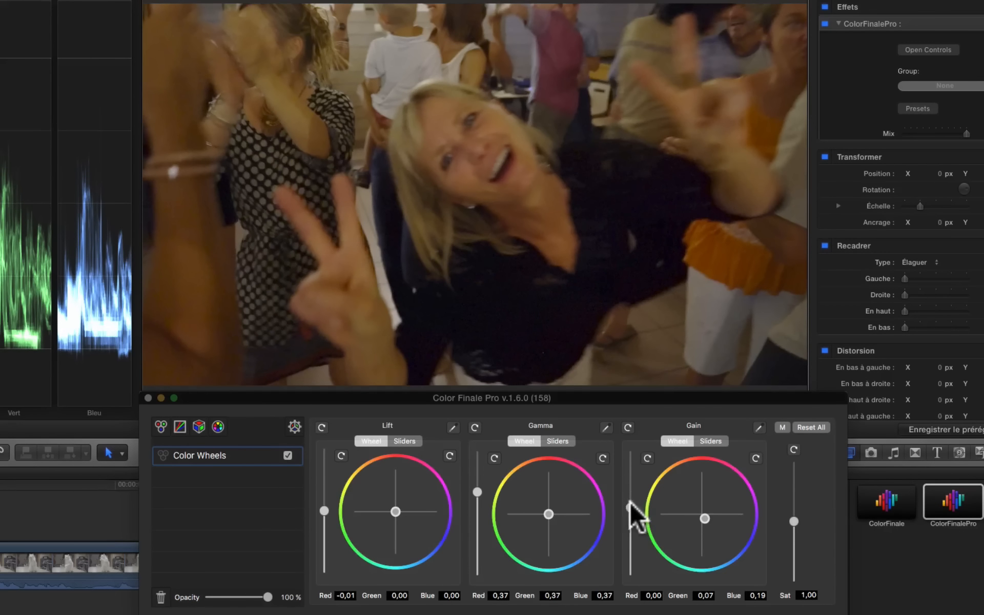
left_click_drag(630, 501, 631, 493)
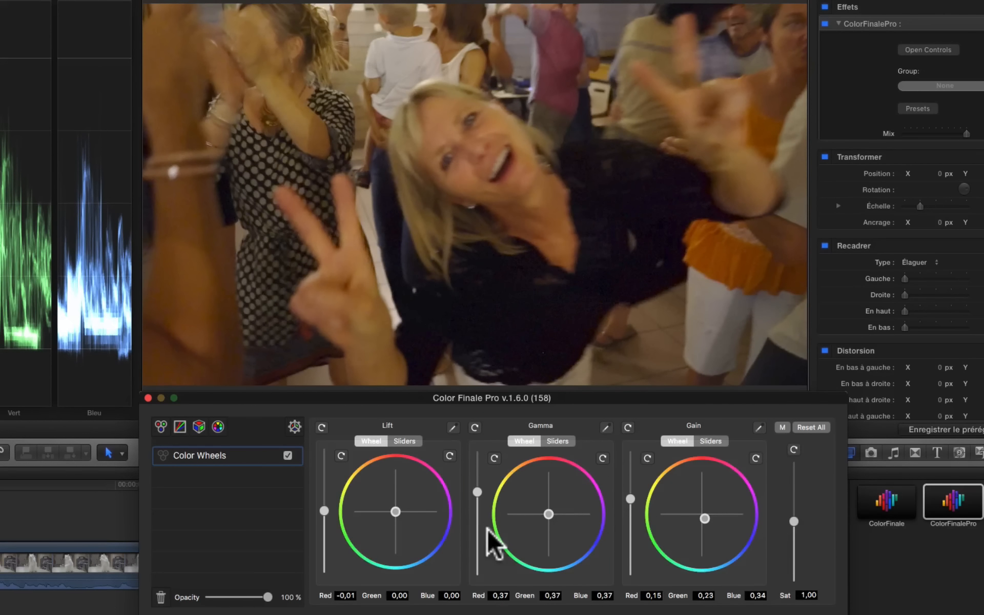
- Try fine-tuning the blue channels separately, raising Gamma blue to about 0.41 and increasing Gain blue
left_click(558, 441)
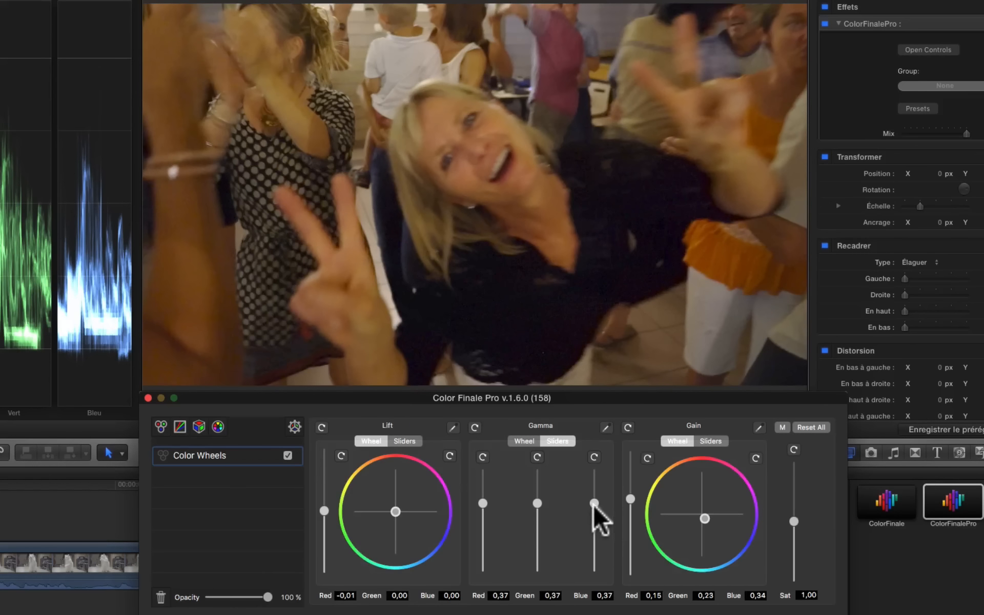
left_click_drag(593, 500, 594, 501)
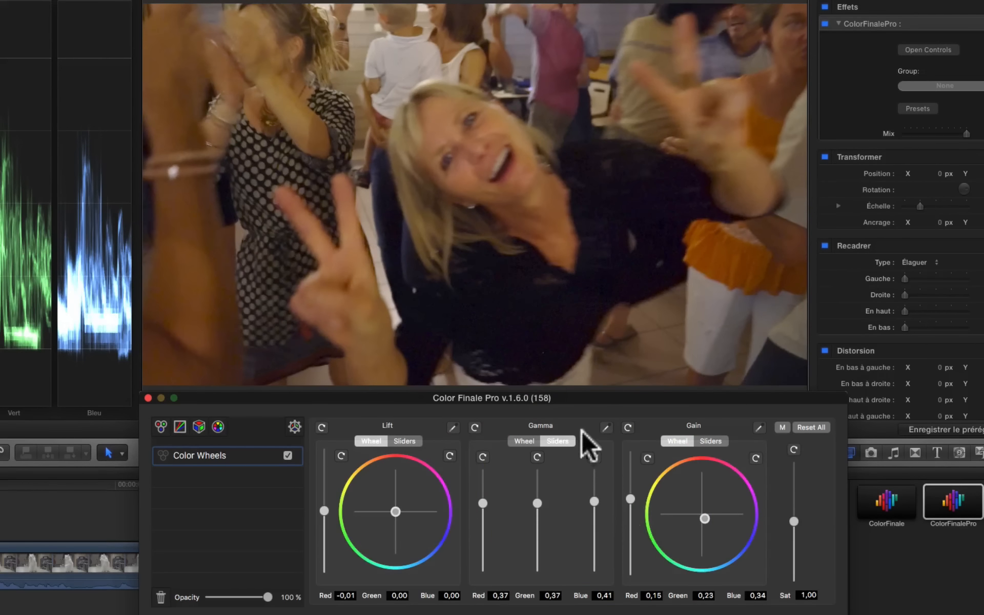
left_click(710, 440)
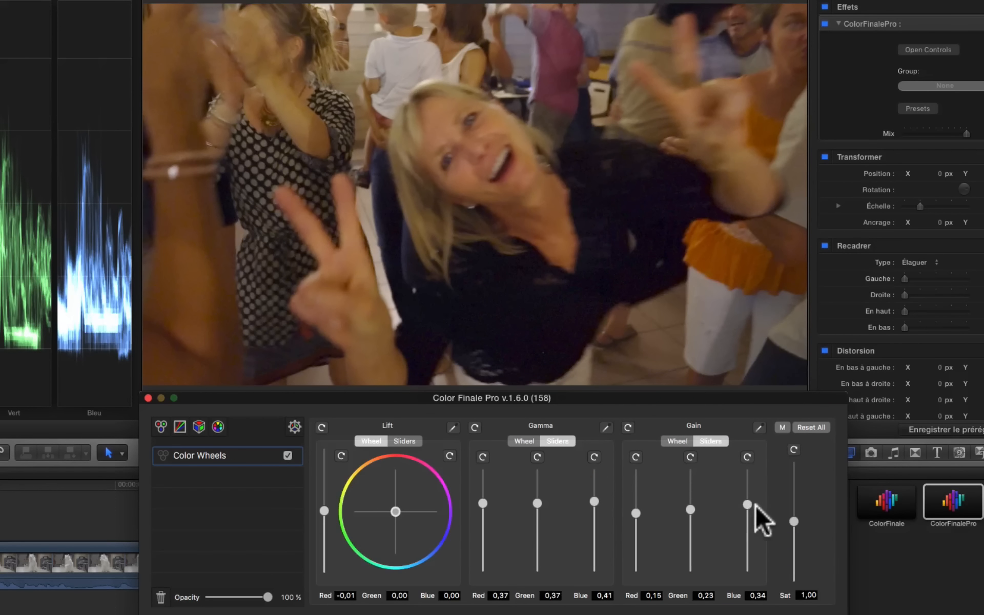
left_click_drag(747, 503, 745, 495)
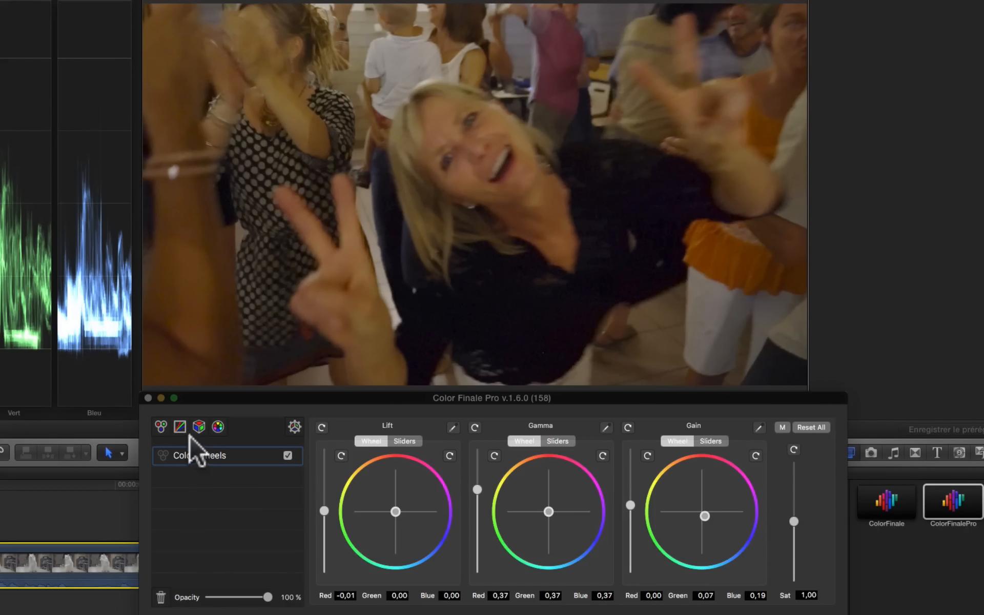
- Add a 6 Vectors layer and a Curves layer to the C0225 correction, and close the correction window
left_click(219, 425)
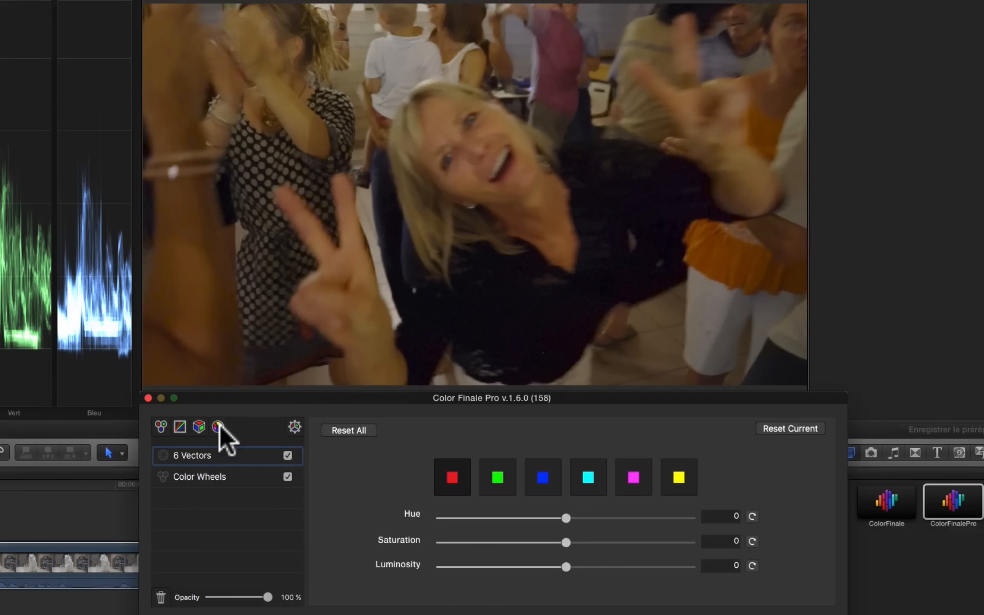
left_click(183, 426)
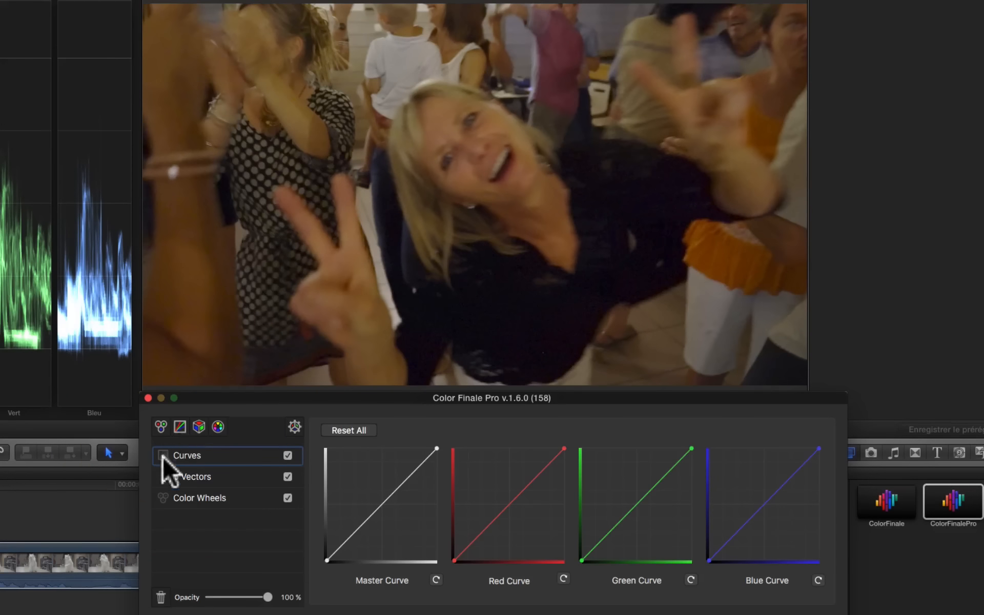
left_click(148, 398)
- Apply the ColorFinalePro effect to the white cat clip C0076 and open its controls
left_click(83, 487)
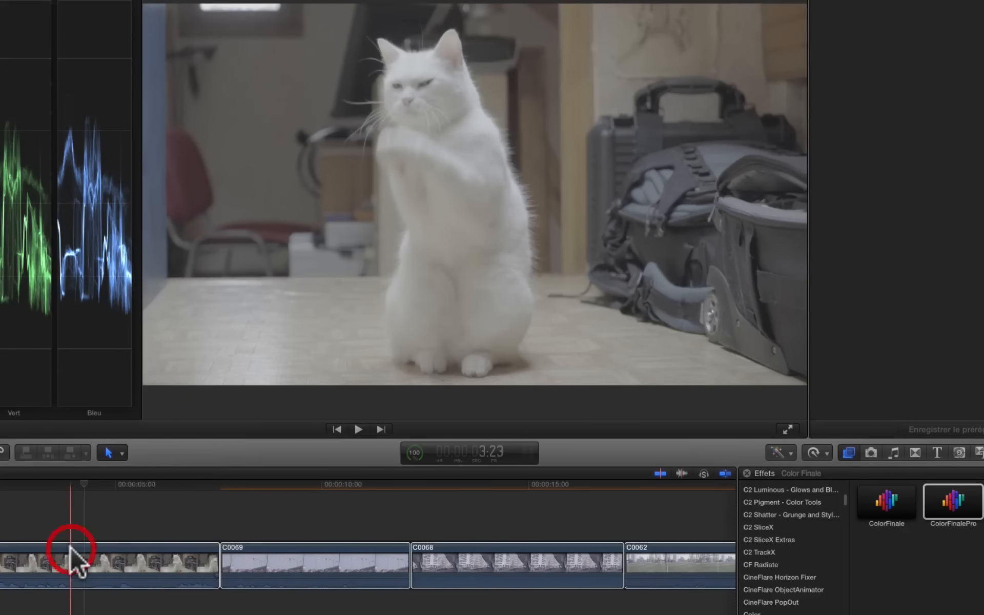
left_click_drag(941, 507, 99, 576)
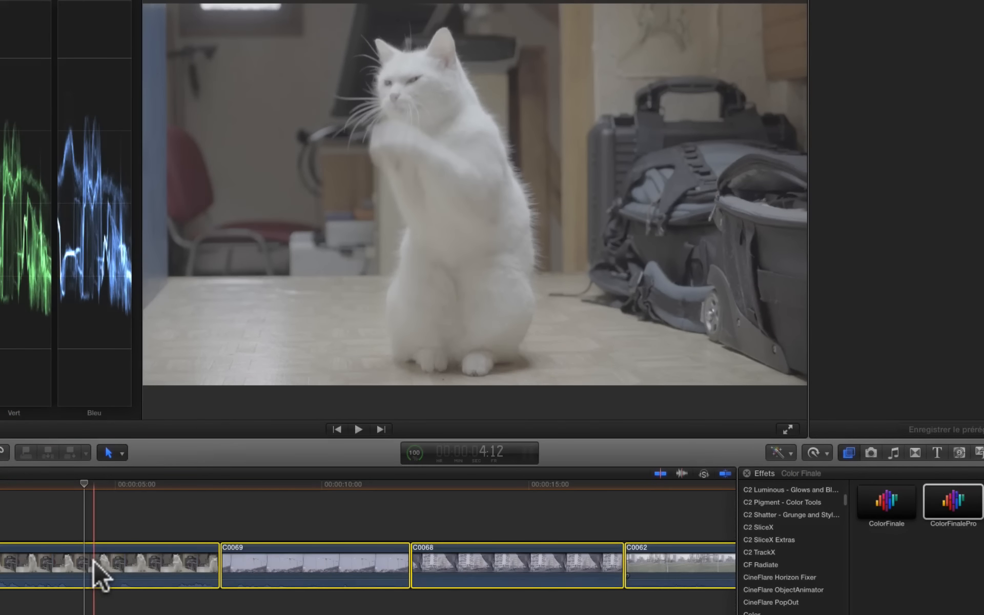
left_click(160, 519)
left_click(156, 564)
left_click(928, 49)
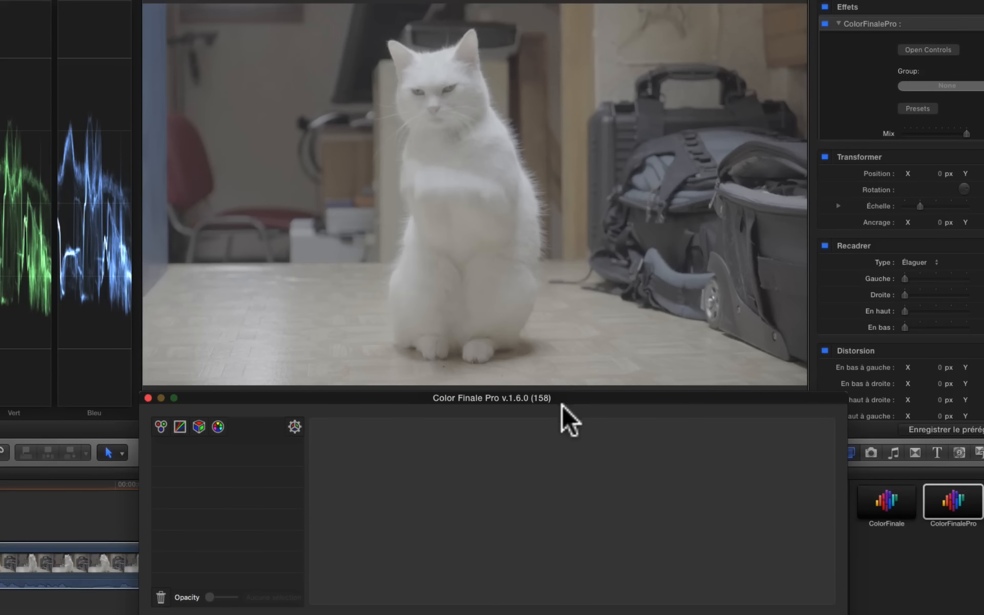
left_click(559, 401)
- Enable color management with camera SLog and output Rec709 100nits, setting exposure to about -1.981, temperature 0.115 and tint 0.015
left_click(295, 426)
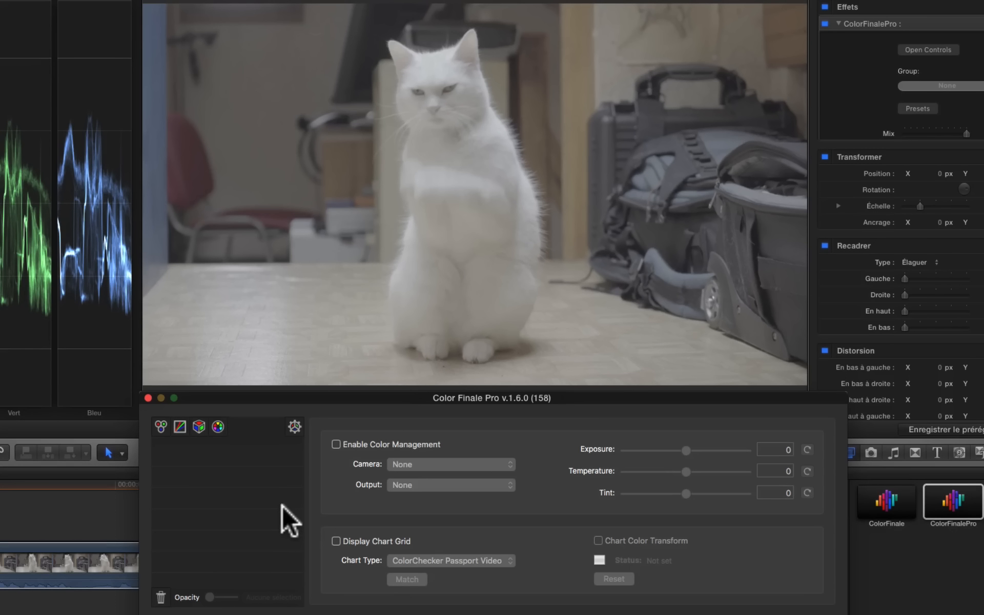
left_click(336, 444)
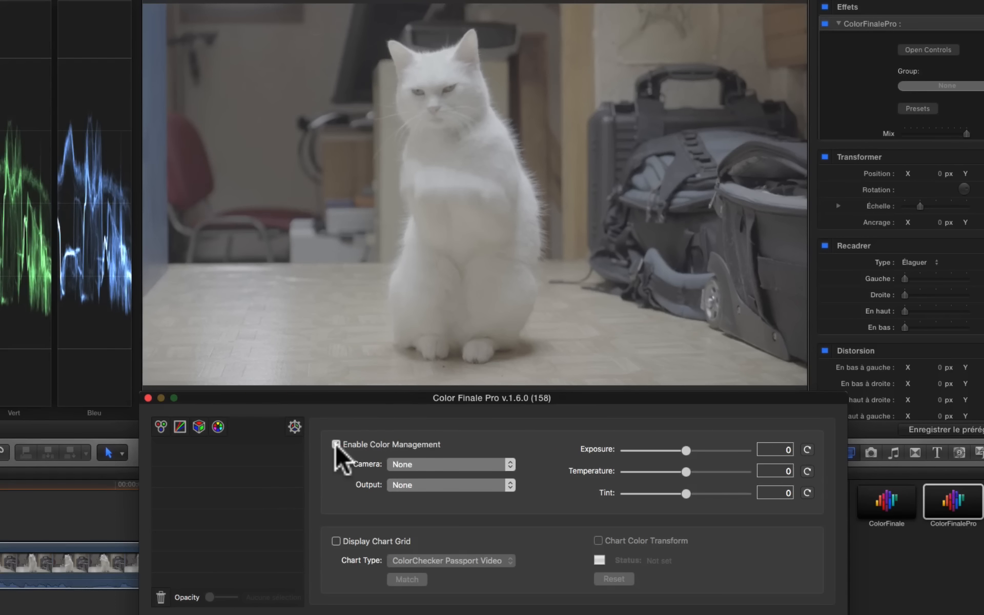
left_click(509, 463)
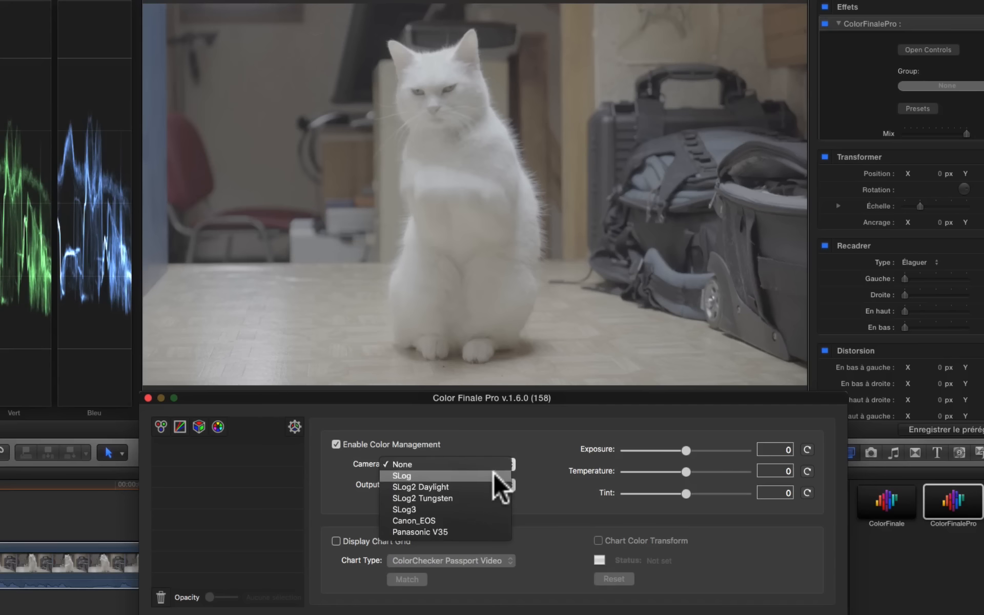
left_click(493, 472)
left_click(471, 484)
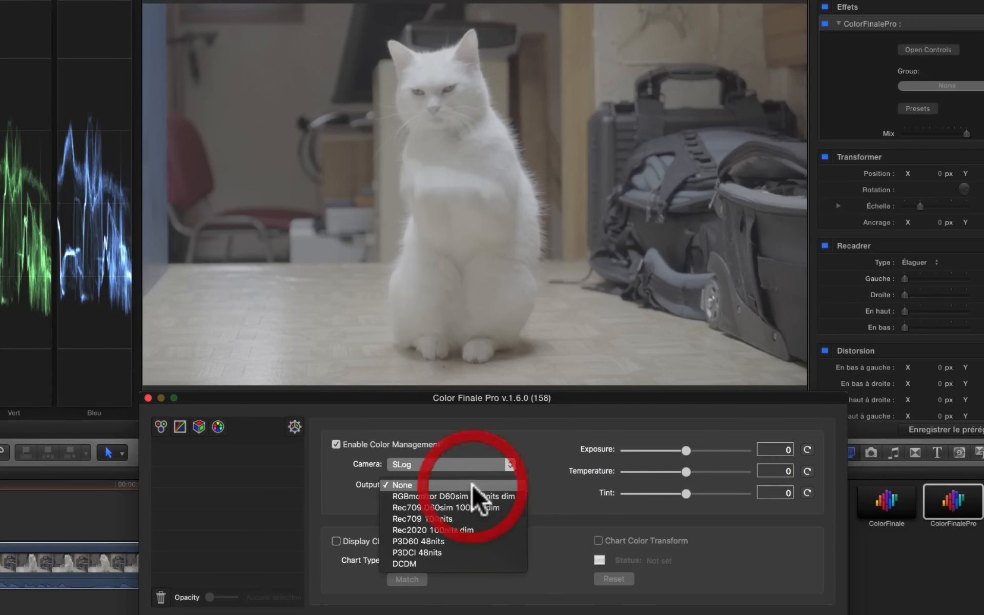
left_click(453, 513)
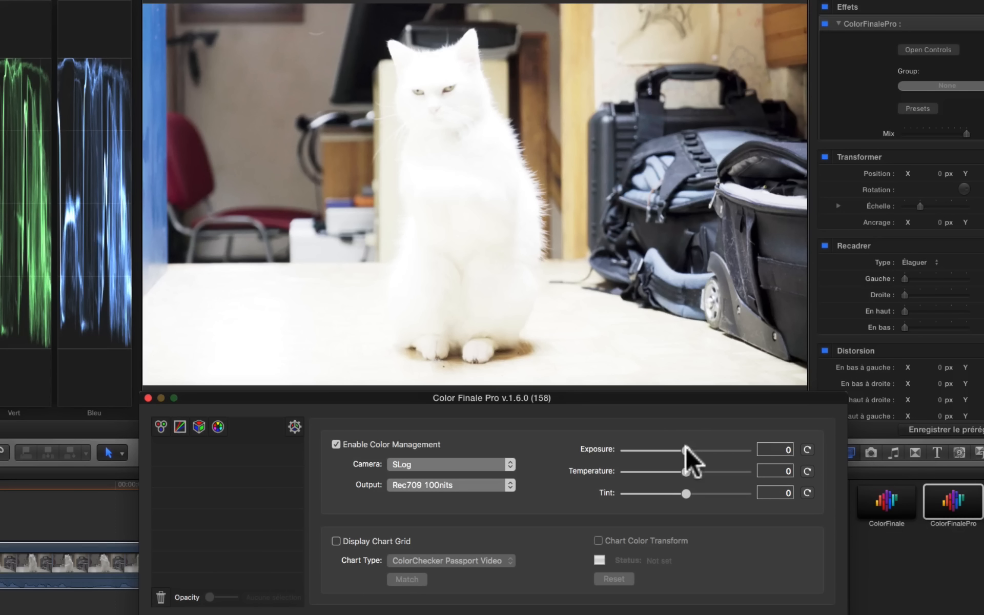
mouse_move(685, 445)
left_mouse_down()
mouse_move(635, 444)
mouse_move(704, 469)
mouse_move(693, 471)
mouse_move(687, 493)
left_mouse_up()
- Add a Color Wheels layer to the cat clip with Gamma about 0.04, Lift 0.01 and Gain -0.02, and close the correction window
left_click(159, 426)
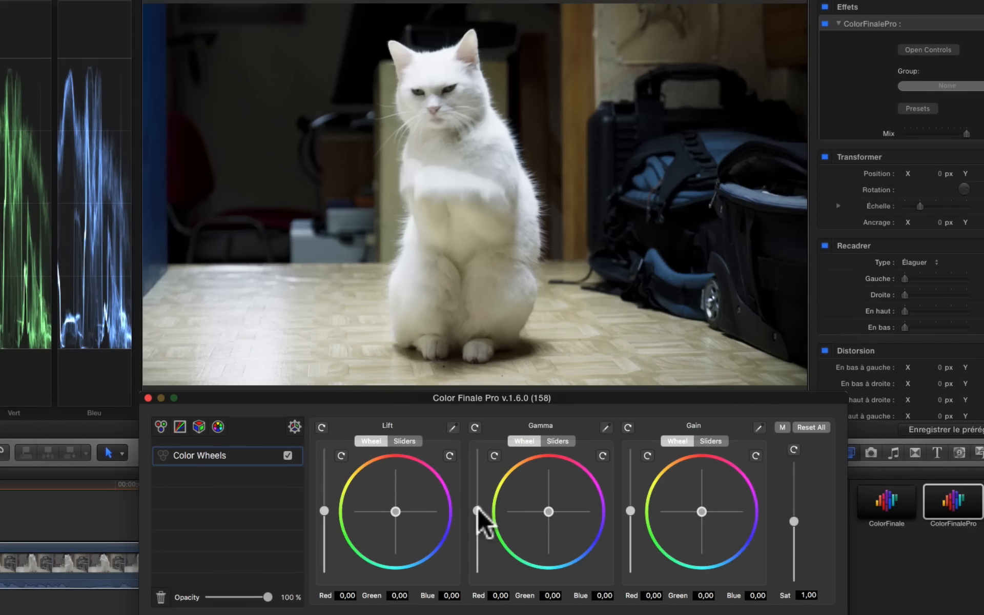
left_click_drag(477, 510, 477, 508)
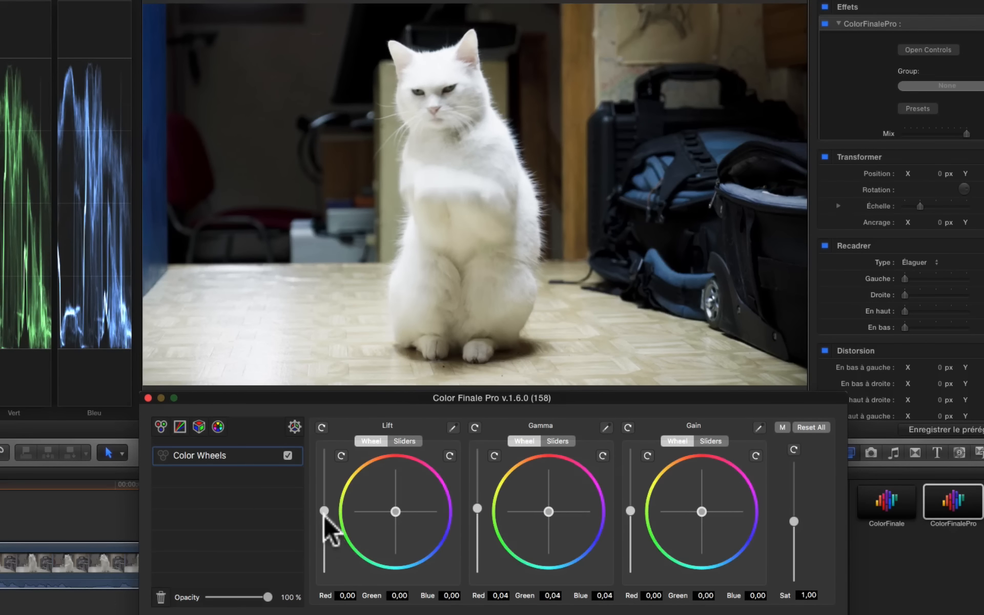
left_click_drag(324, 510, 324, 509)
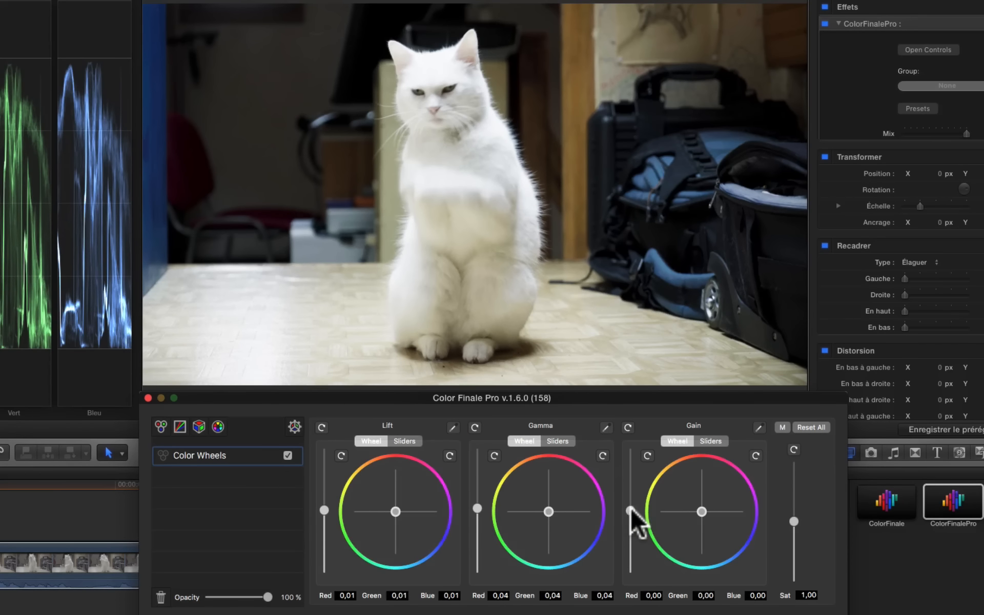
left_click_drag(631, 509, 631, 511)
left_click_drag(477, 508, 477, 508)
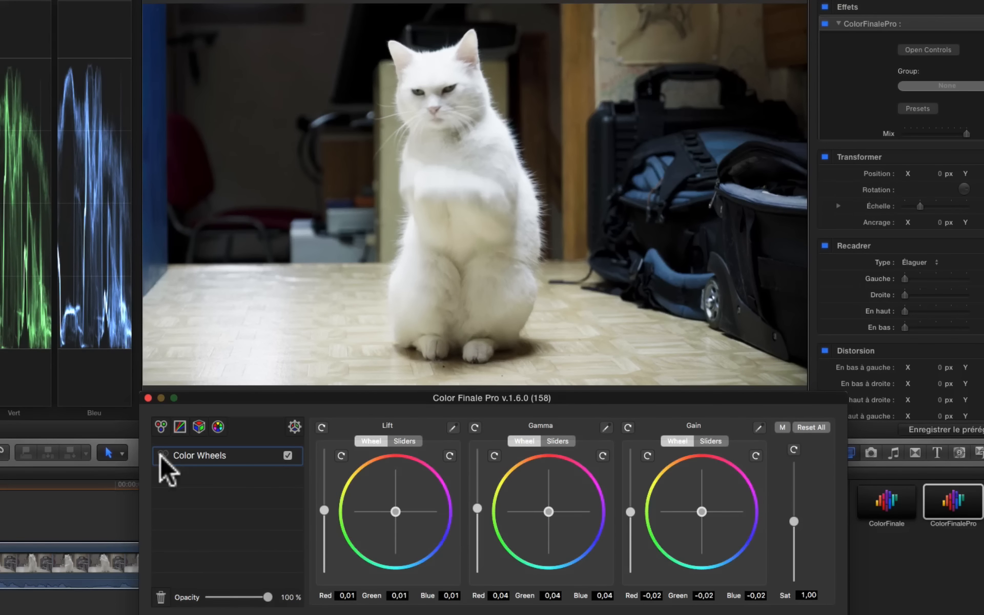
left_click(294, 427)
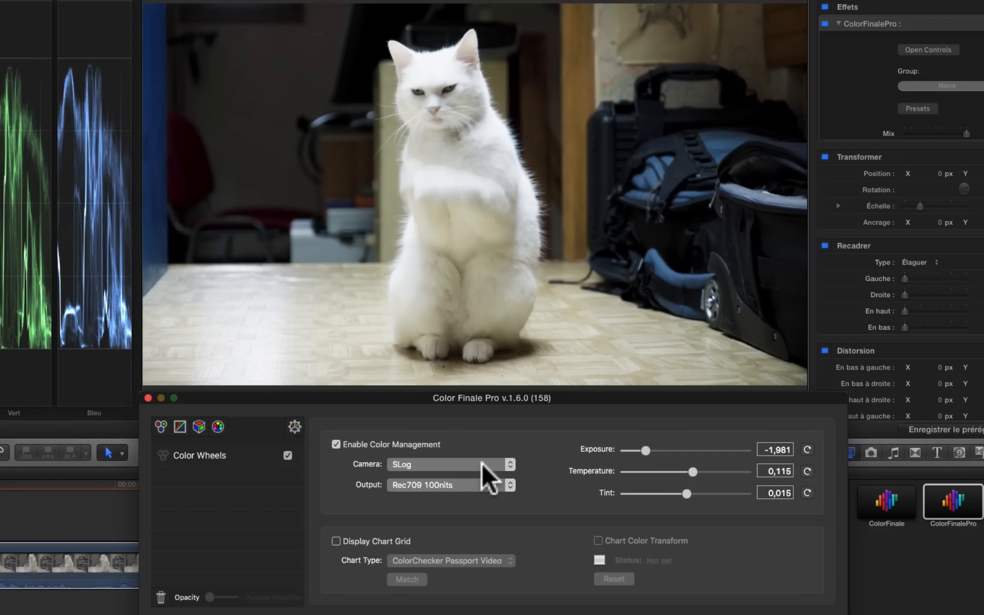
left_click(147, 397)
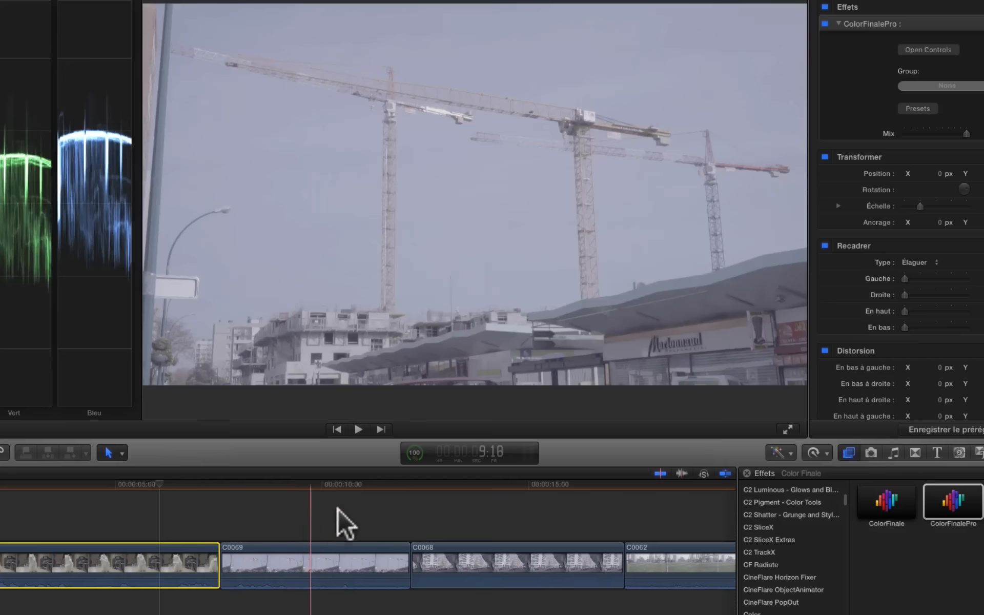
- Apply the ColorFinalePro effect to the crane clip C0069 and open its controls
left_click(329, 508)
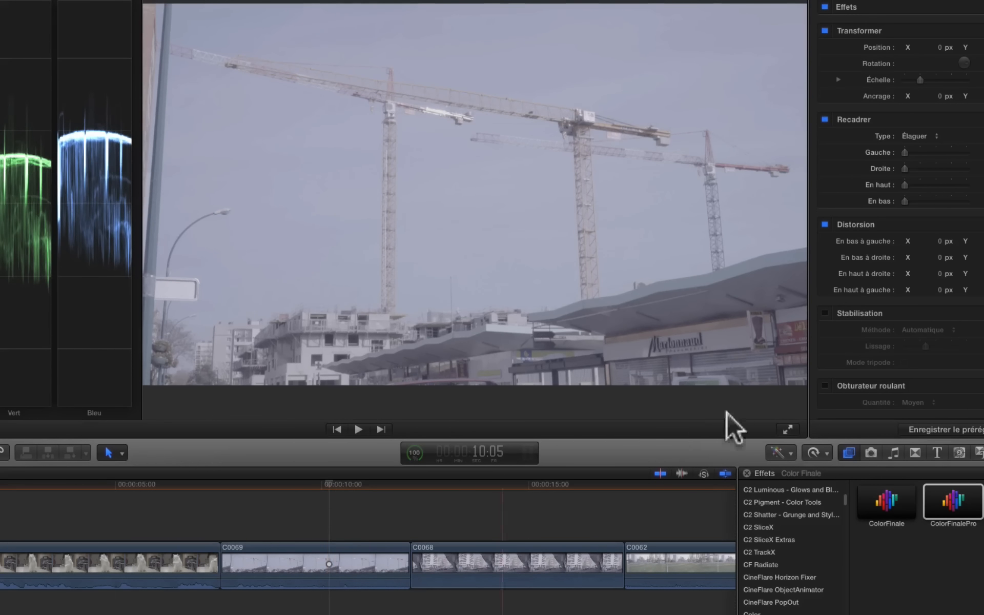
left_click(956, 497)
left_click_drag(956, 496, 287, 561)
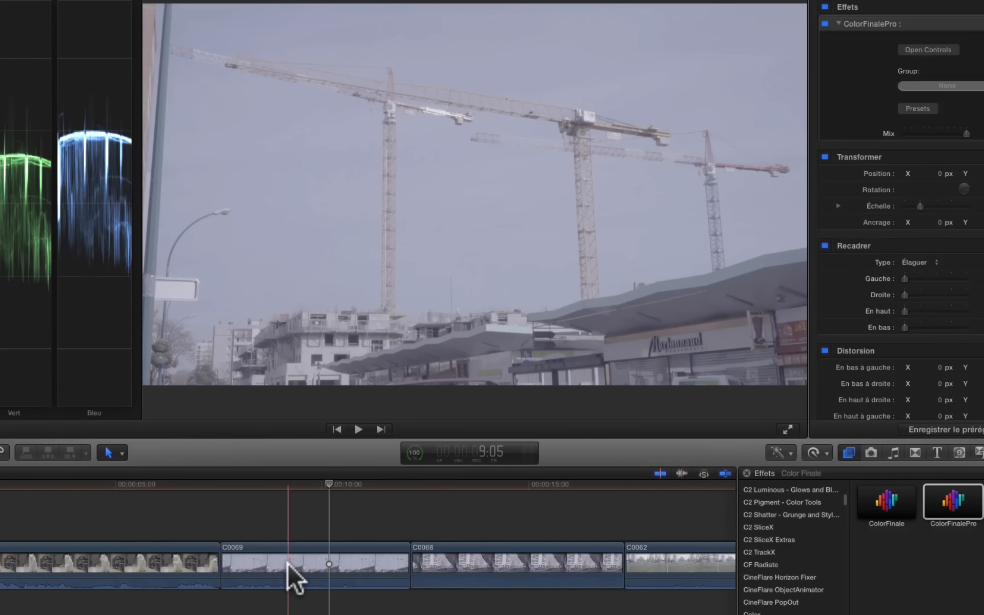
left_click(926, 50)
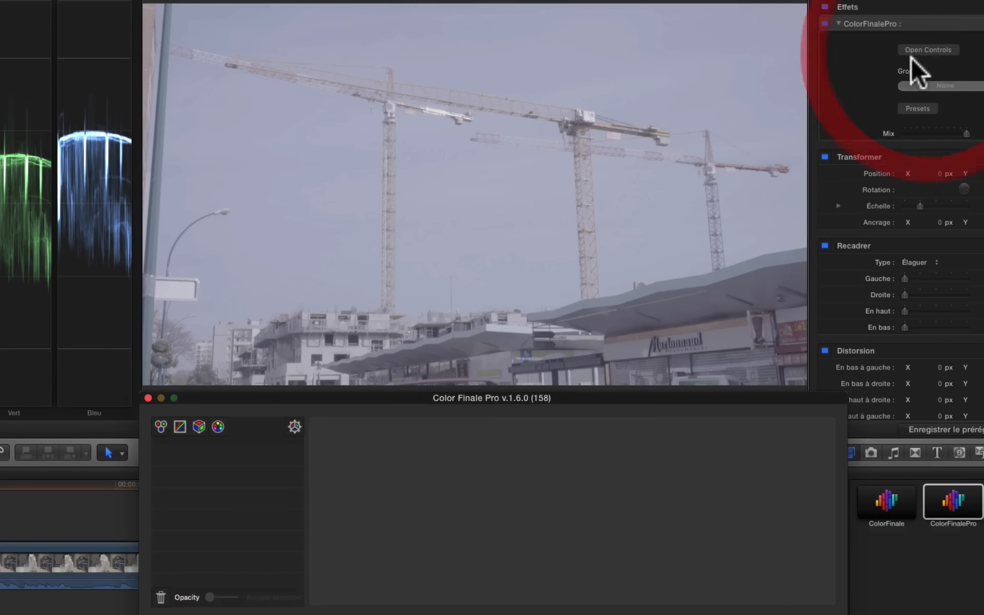
- Add a LUT Utility layer to the C0069 correction, set its LUT group to Sony and show the LUT Gallery
left_click(199, 426)
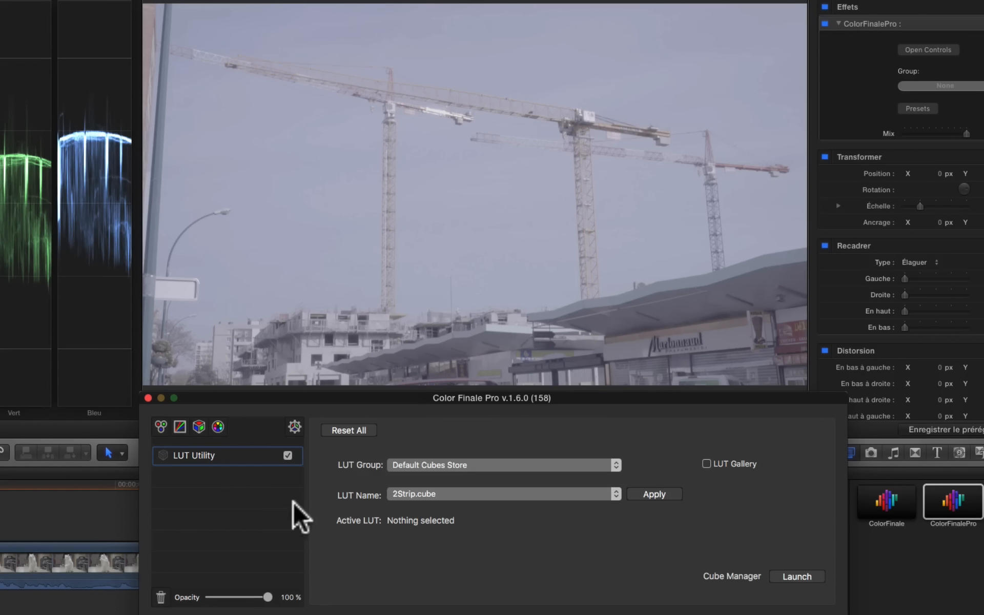
left_click(615, 463)
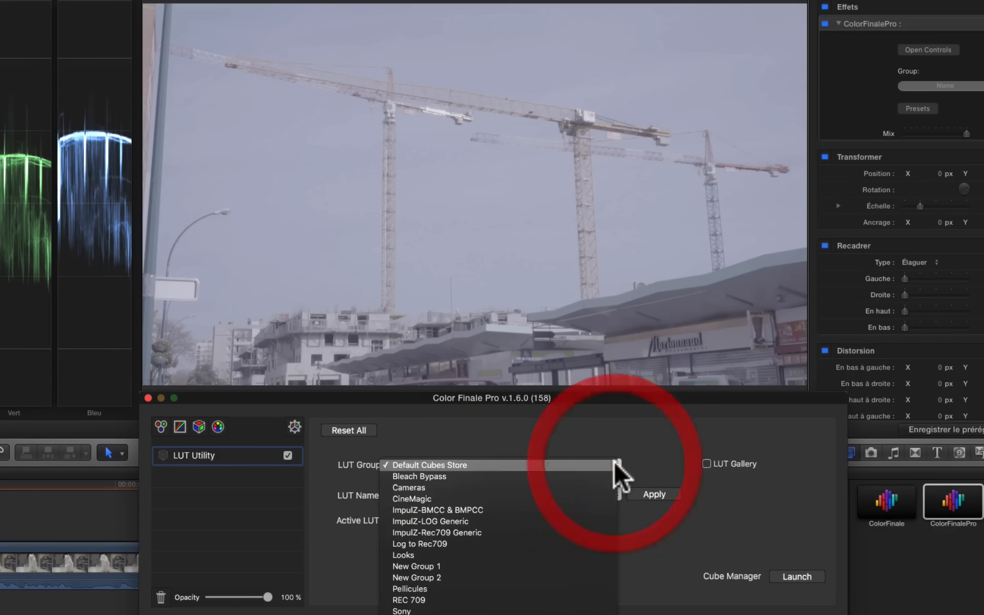
left_click(419, 611)
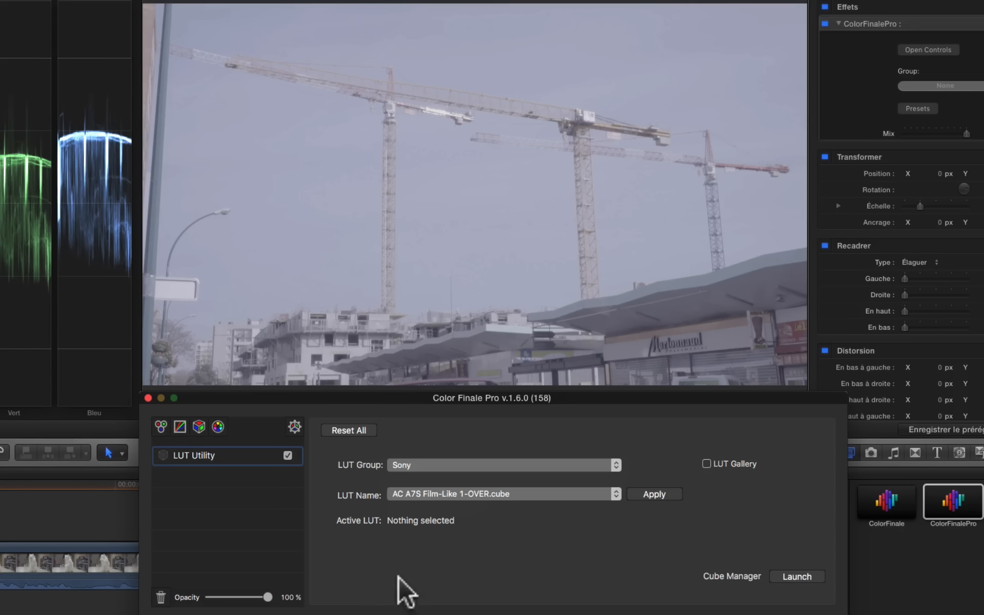
left_click(706, 463)
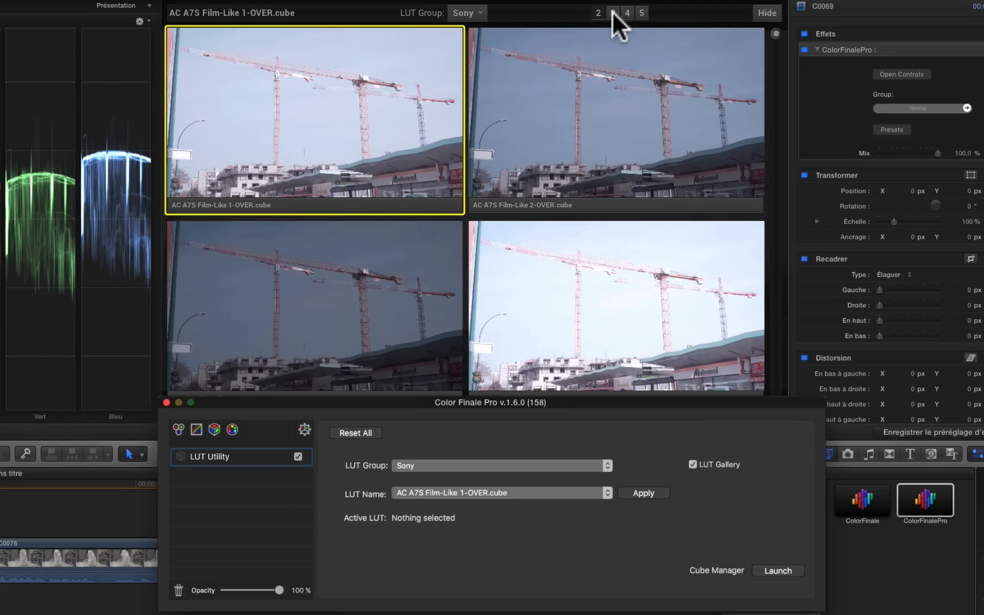
- Compare the LUT gallery at two, three, four and five columns, and set it to three columns
left_click(626, 13)
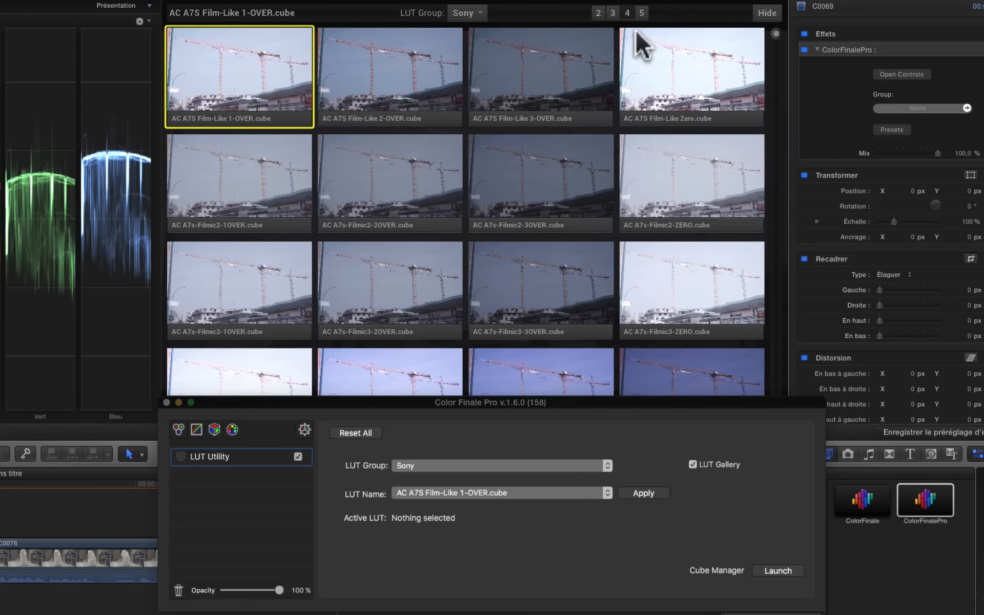
left_click(611, 11)
left_click(597, 14)
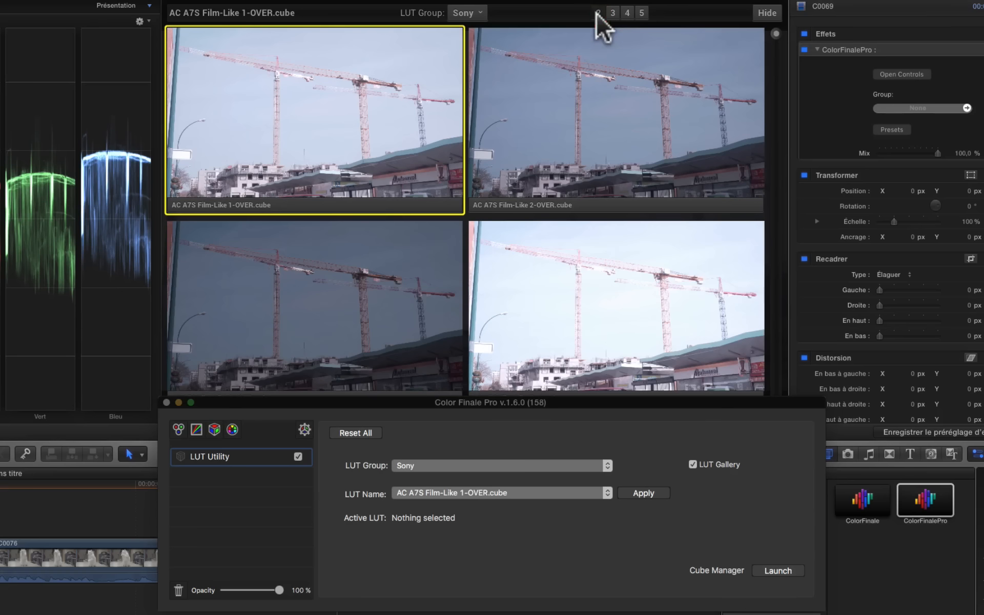
left_click(642, 13)
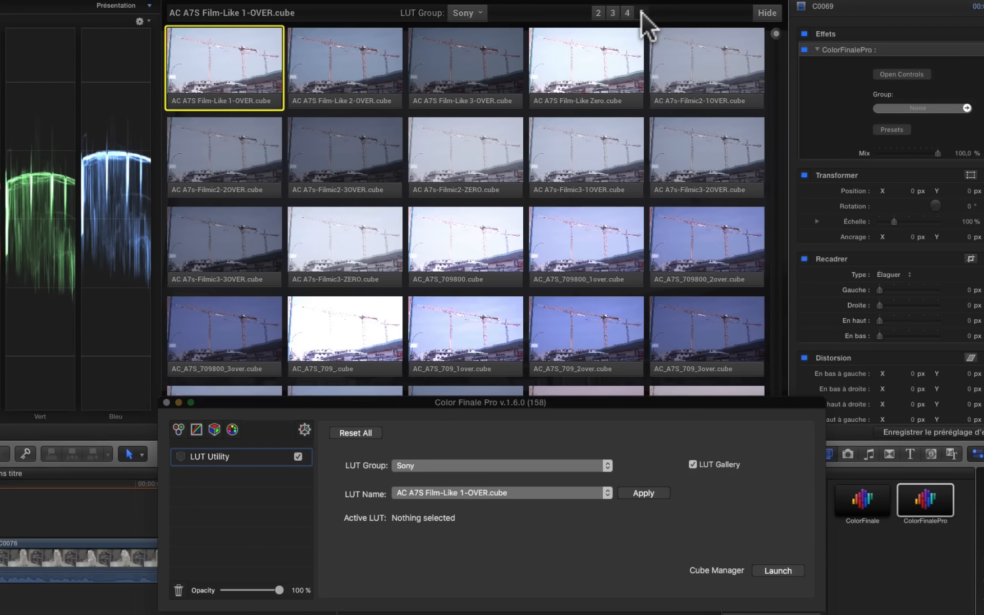
left_click(624, 13)
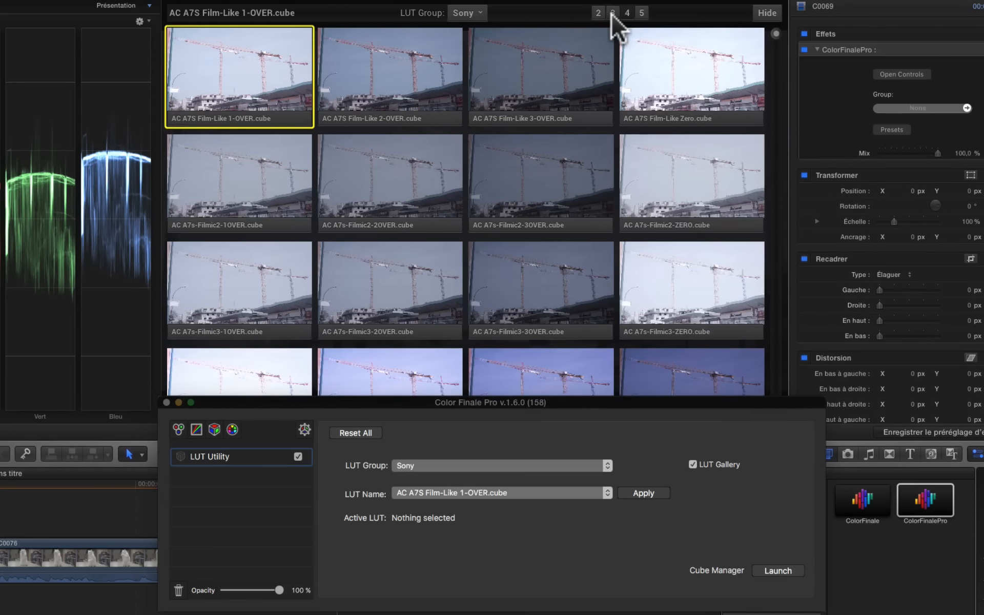
left_click(612, 13)
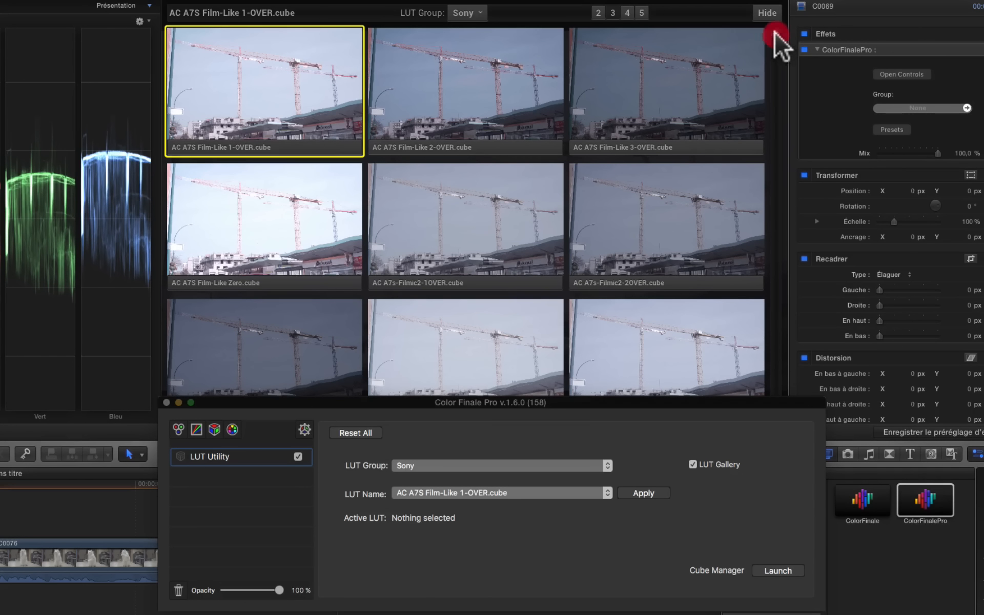
- Browse the Sony LUT previews, apply AC A7s-Filmic3-3OVER.cube to the crane clip and close the gallery
left_click_drag(775, 44, 671, 94)
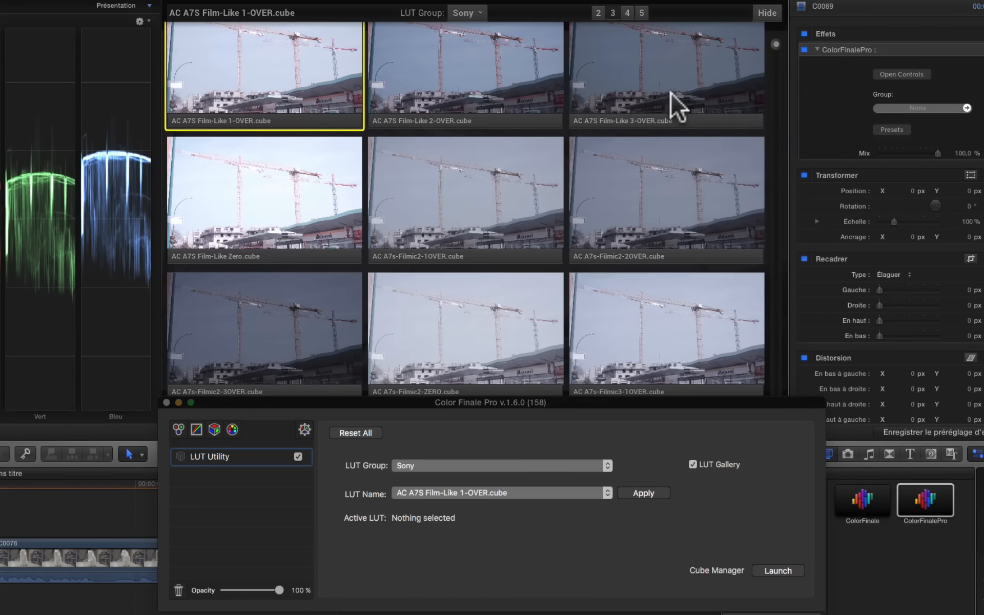
left_click_drag(773, 42, 773, 64)
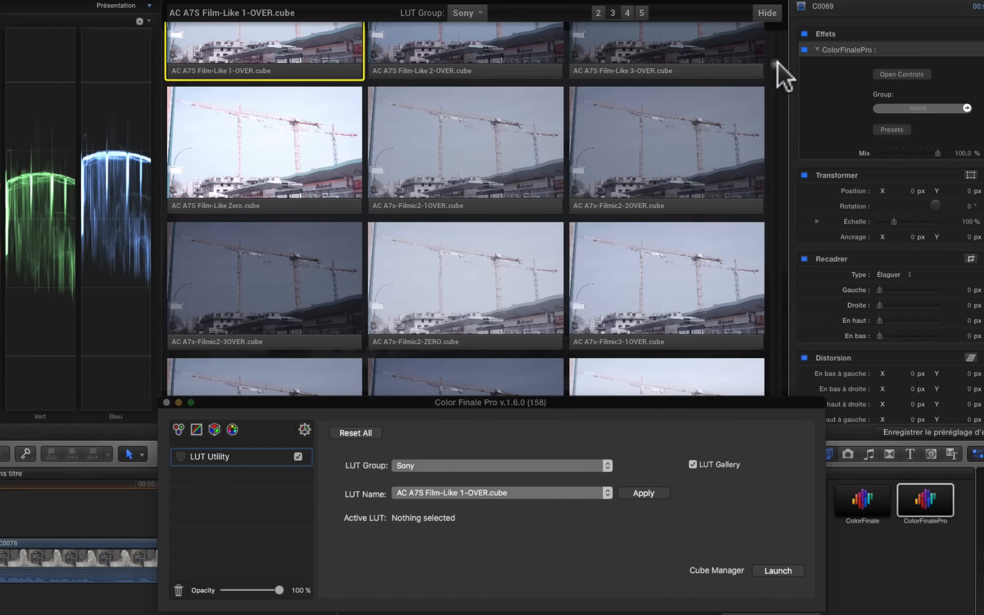
left_click_drag(778, 63, 813, 309)
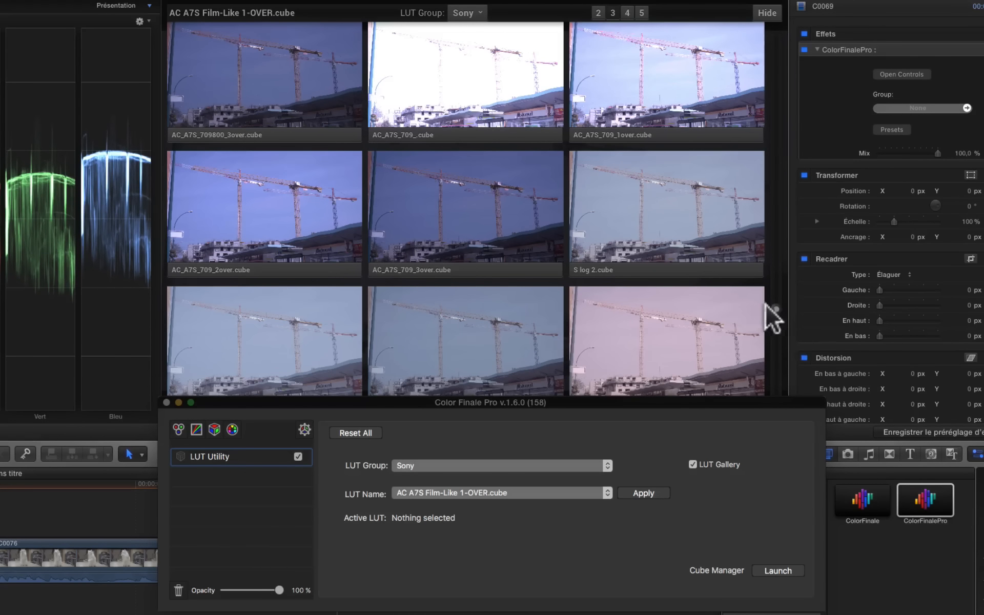
left_click_drag(773, 307, 799, 124)
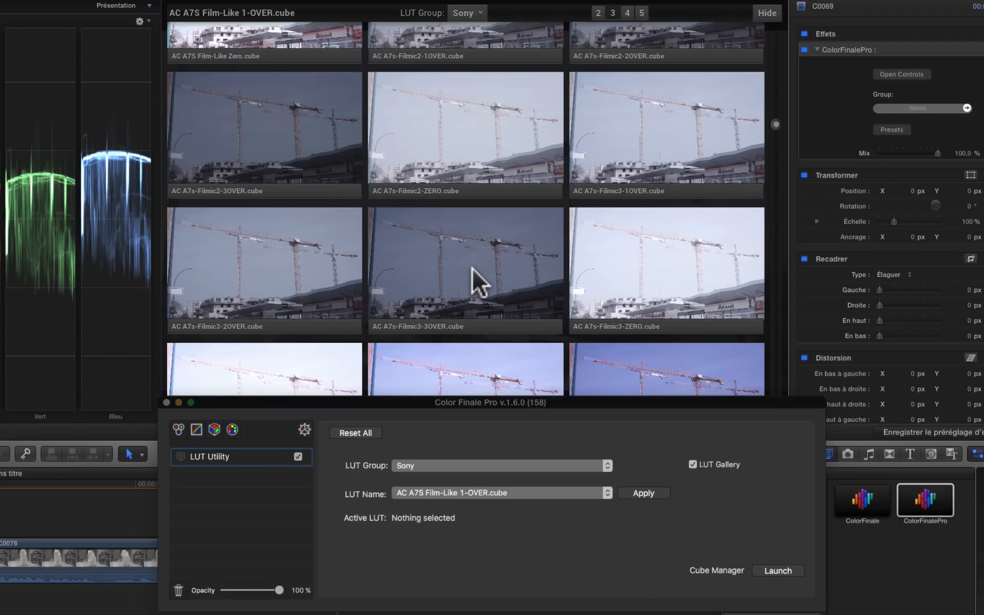
left_click(389, 326)
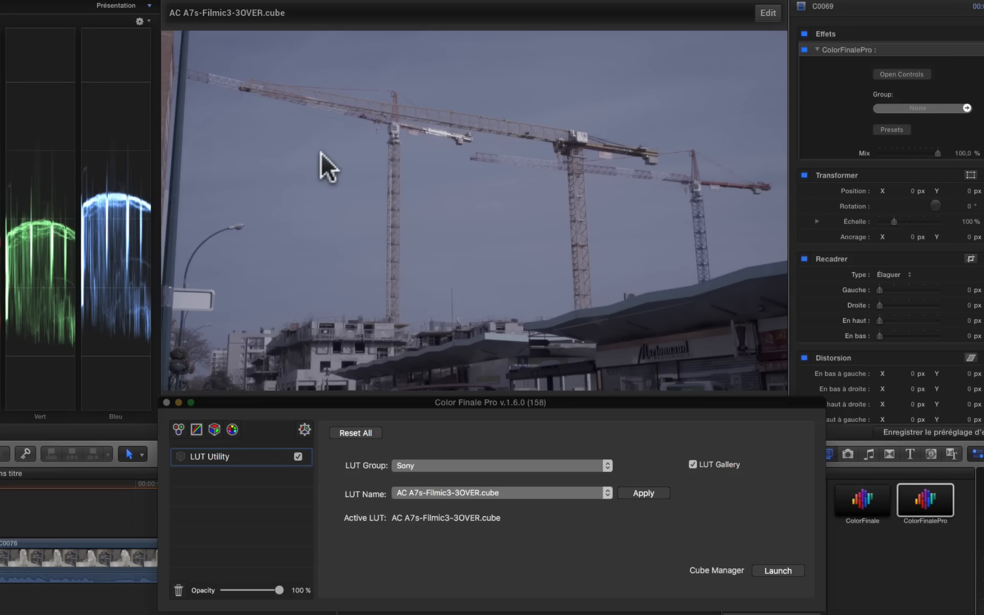
left_click(154, 558)
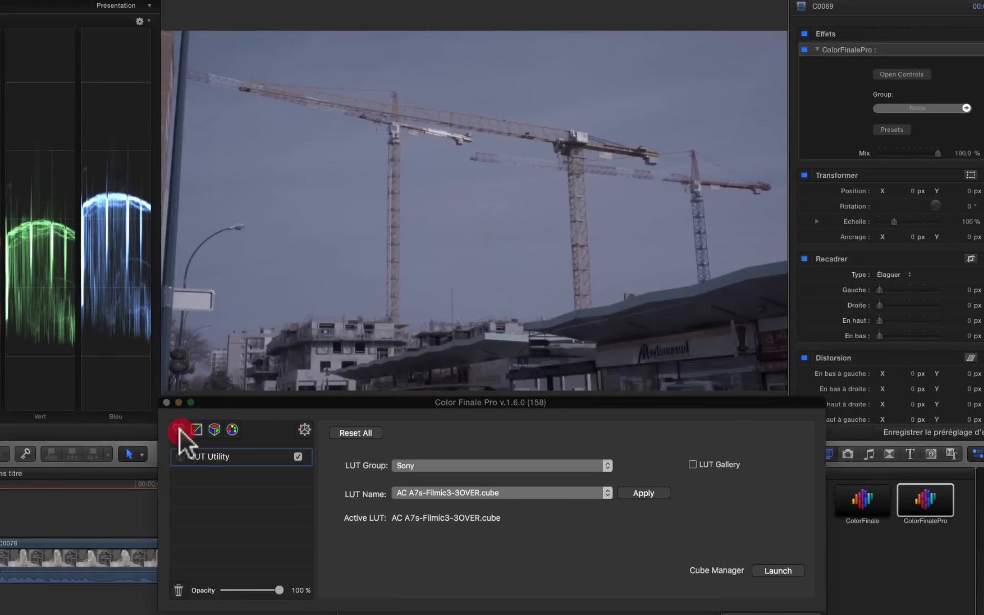
- Add a Color Wheels layer to the crane clip, lowering Lift slightly, setting Gain to about 0.15 and raising the saturation
left_click(179, 429)
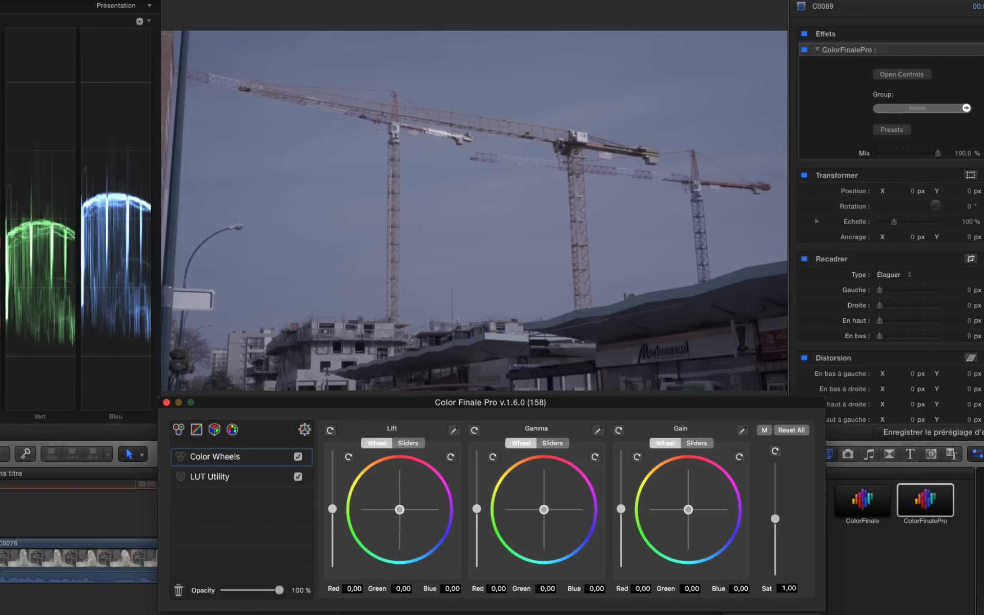
left_click(331, 508)
left_click_drag(331, 510, 332, 509)
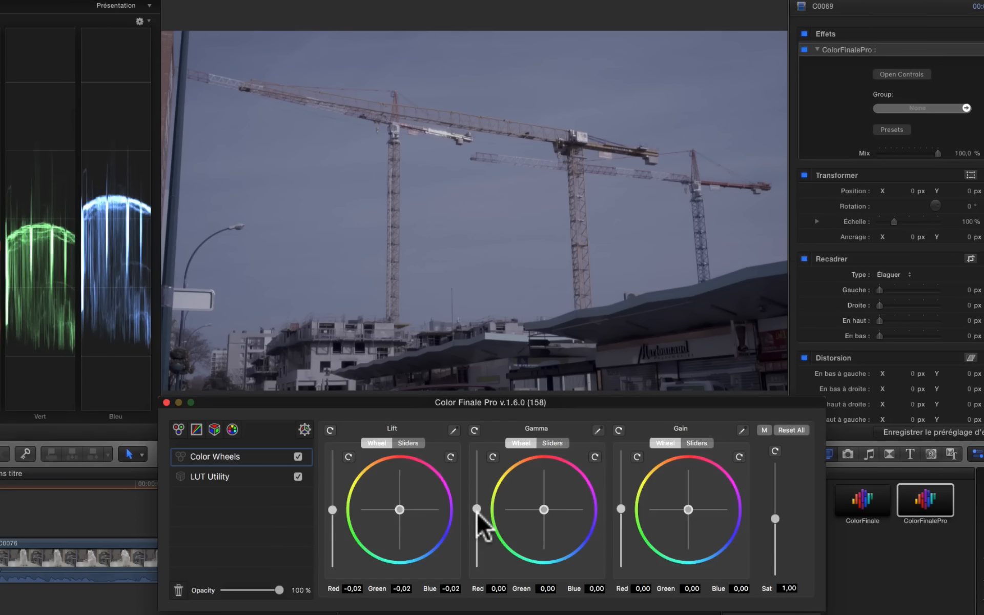
left_click_drag(618, 505, 621, 500)
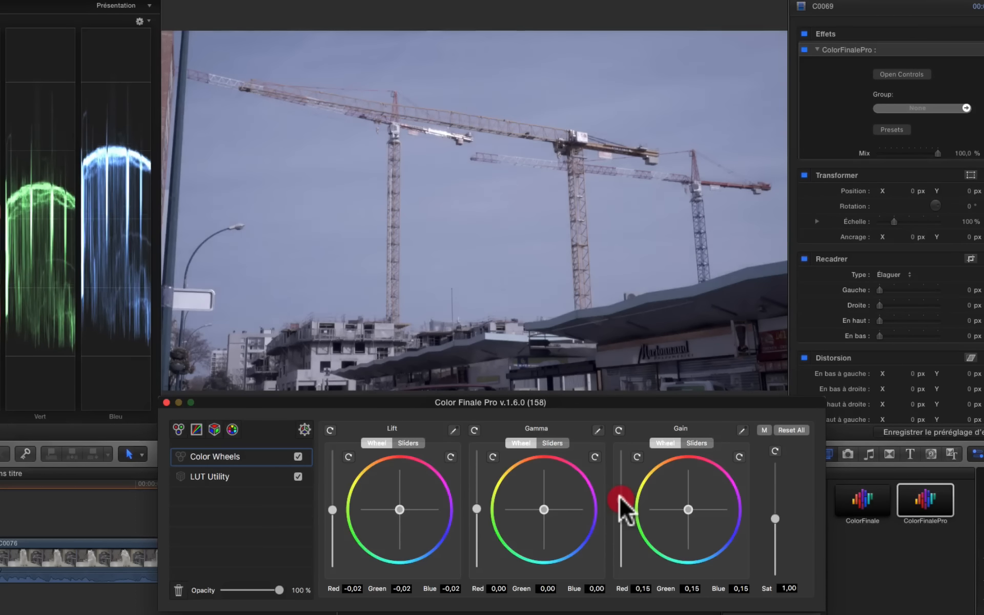
left_click(332, 509)
left_click_drag(332, 510, 332, 511)
left_click_drag(775, 519, 775, 508)
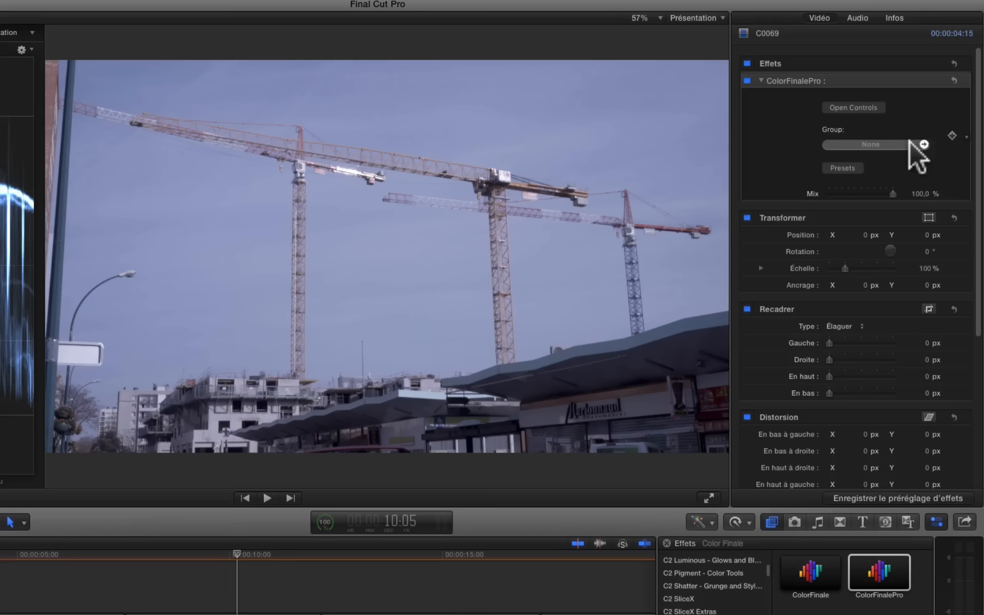
- Delete the existing Untitled Group from the C0069 effect's filter groups
left_click(923, 144)
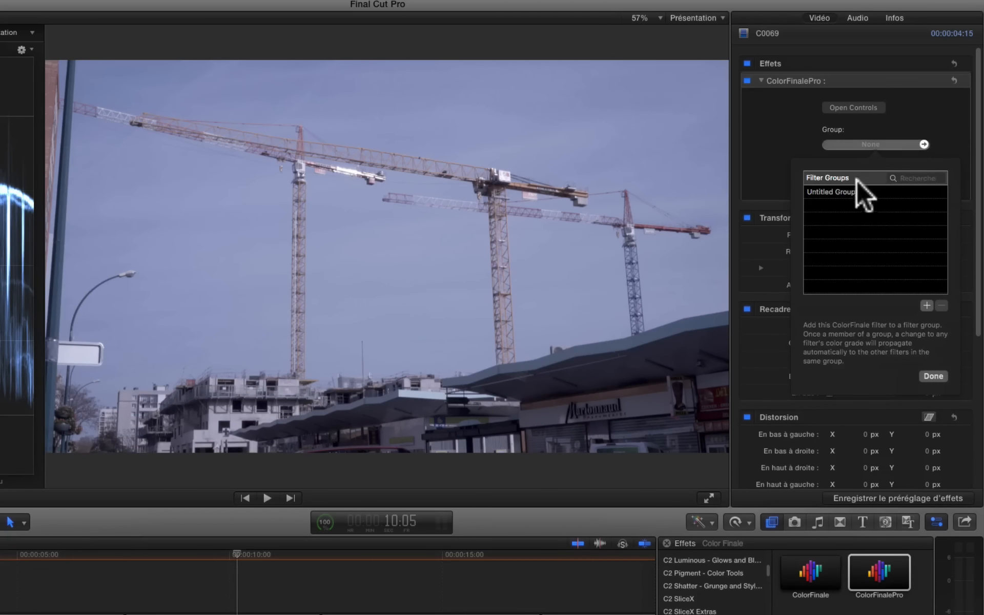
left_click(840, 191)
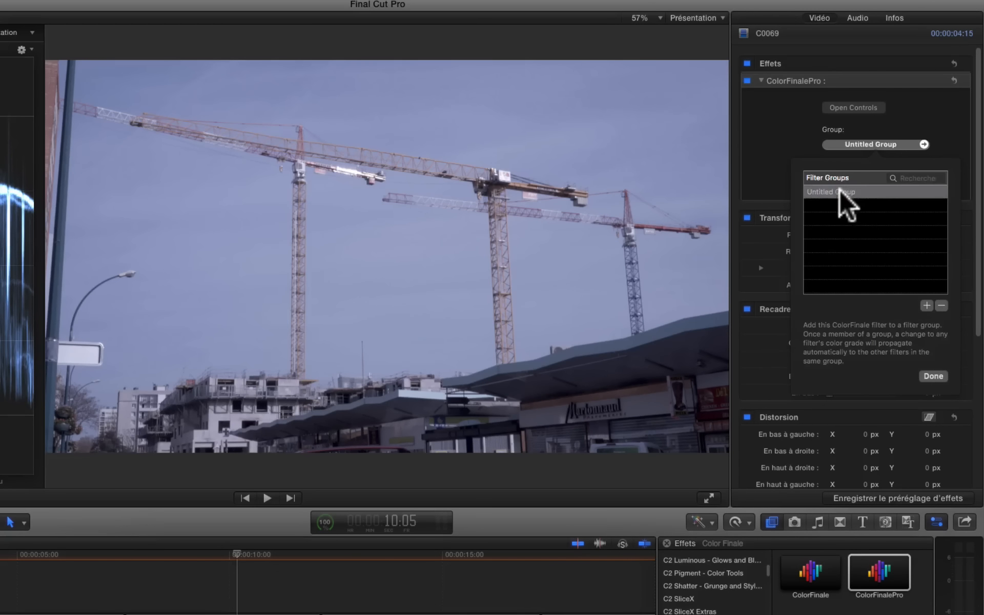
left_click(940, 306)
left_click(937, 229)
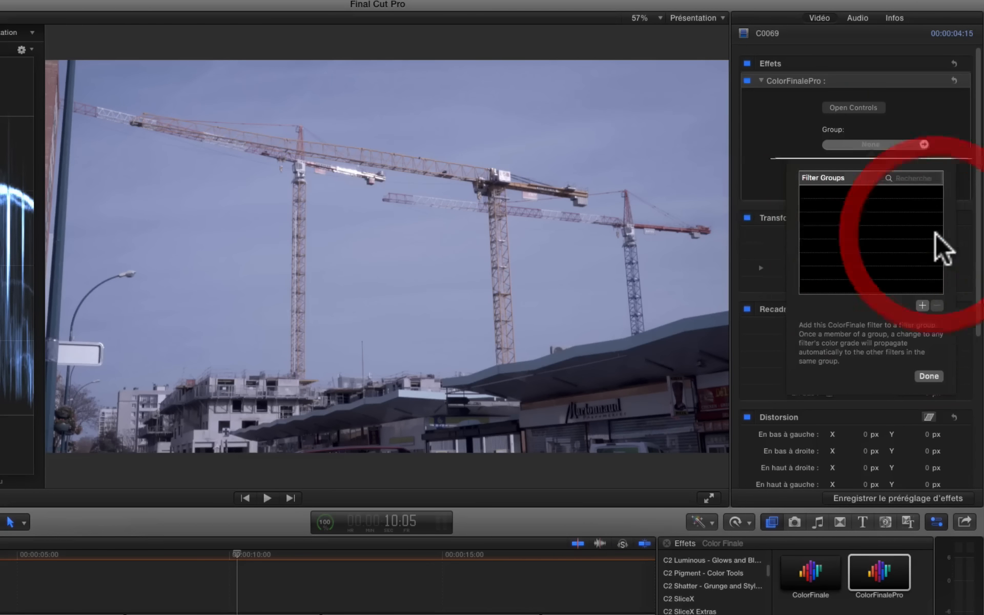
- Create a filter group named test for the C0069 effect and update the group with this effect's values
left_click(926, 306)
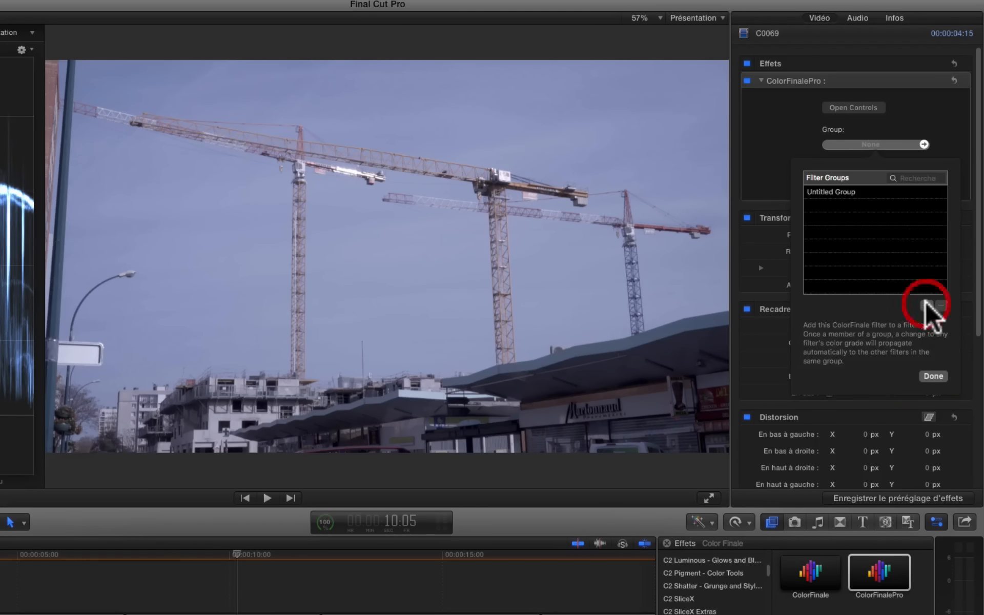
left_click(828, 192)
double_click(828, 192)
type("test")
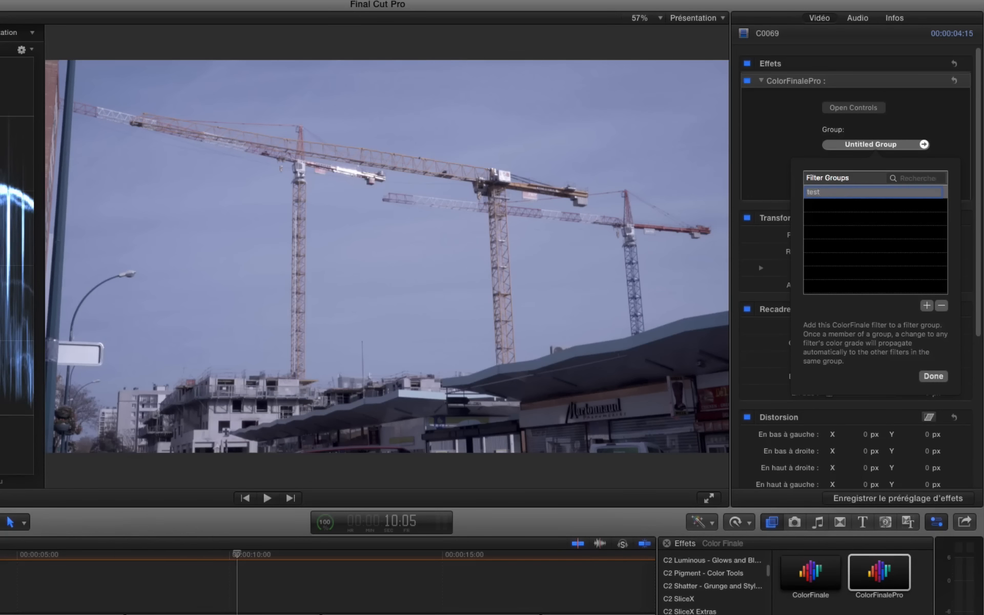
key("Return")
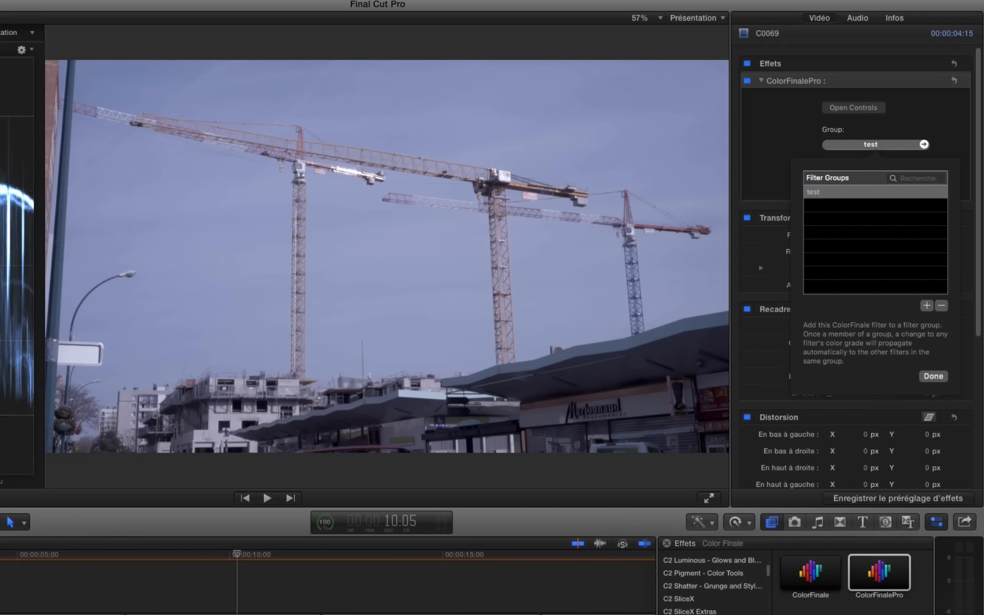
left_click(930, 375)
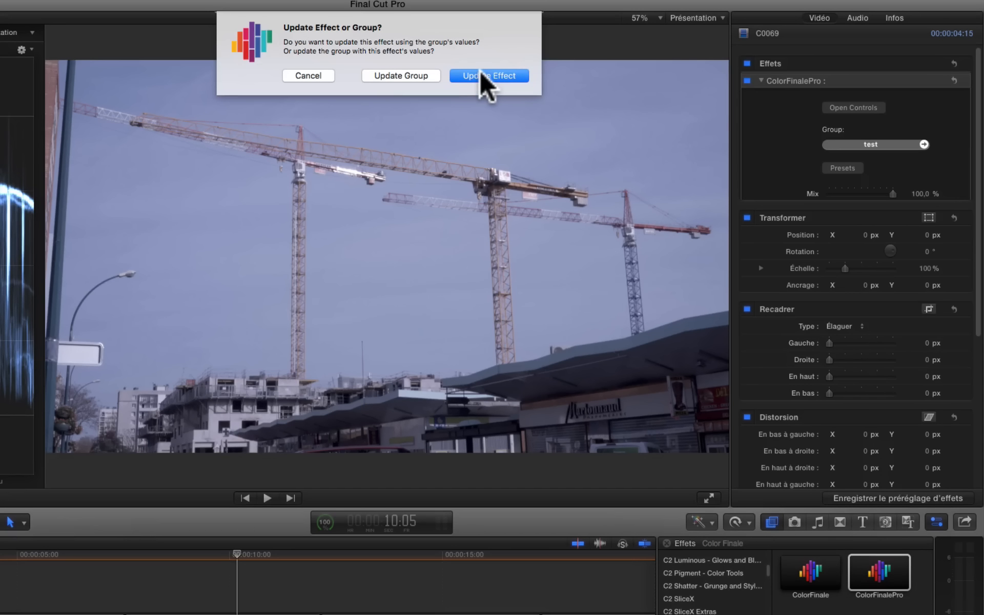
left_click(422, 75)
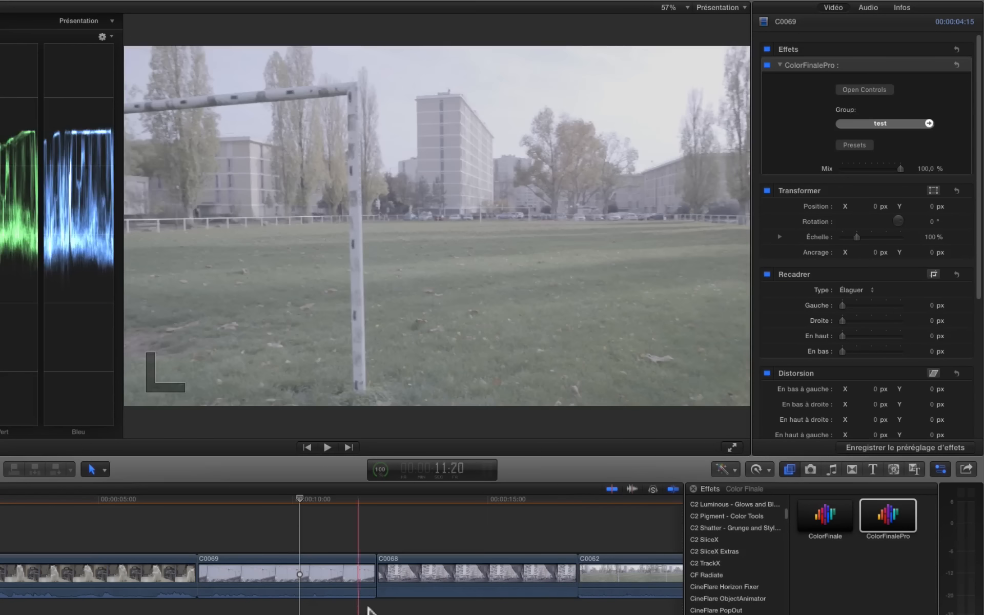
- Apply the ColorFinalePro effect to clips C0068 and C0062 in the timeline
scroll(145, 513, "right", 5)
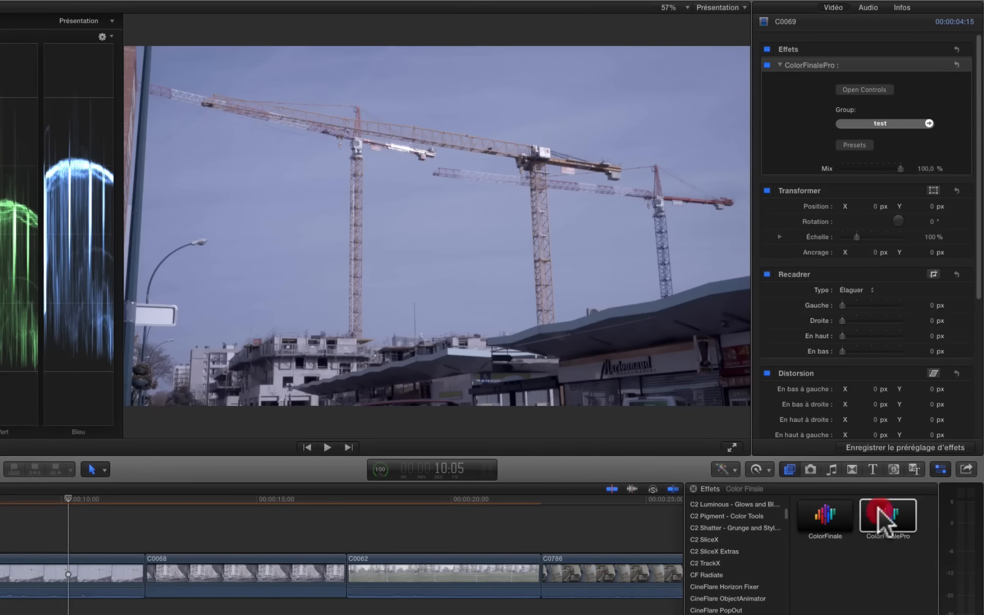
left_click_drag(878, 516, 294, 571)
left_click_drag(881, 509, 412, 587)
- Select clip C0068, move the playhead onto it and assign its ColorFinalePro effect to the filter group test
left_click(234, 526)
left_click(250, 555)
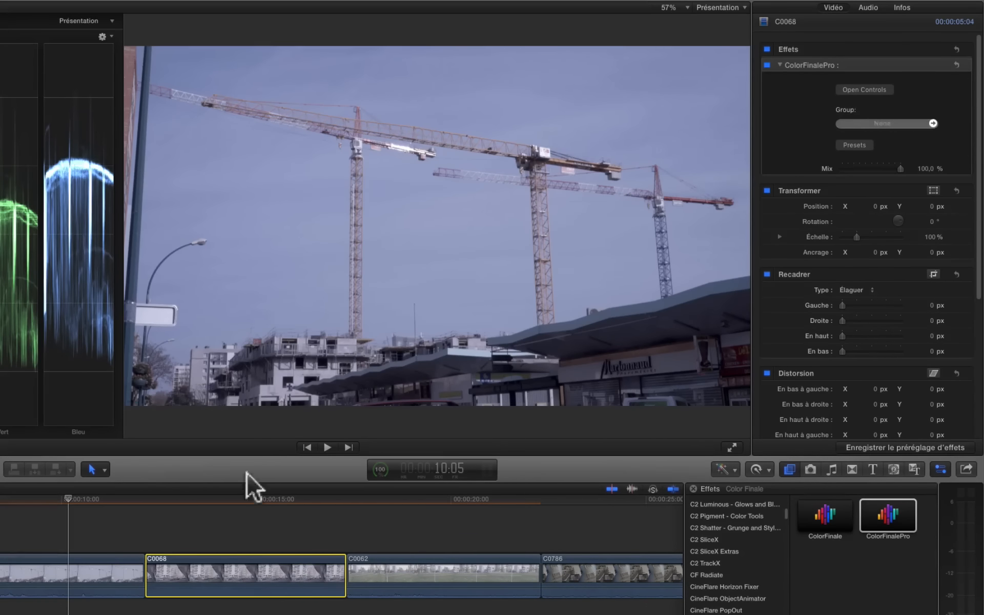
left_click(260, 525)
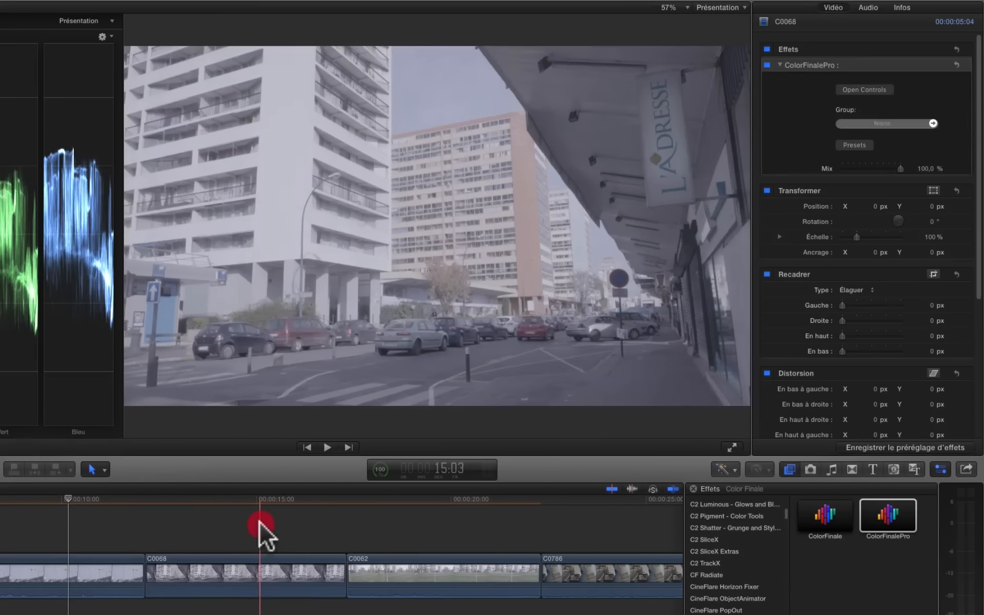
left_click(929, 124)
left_click(835, 169)
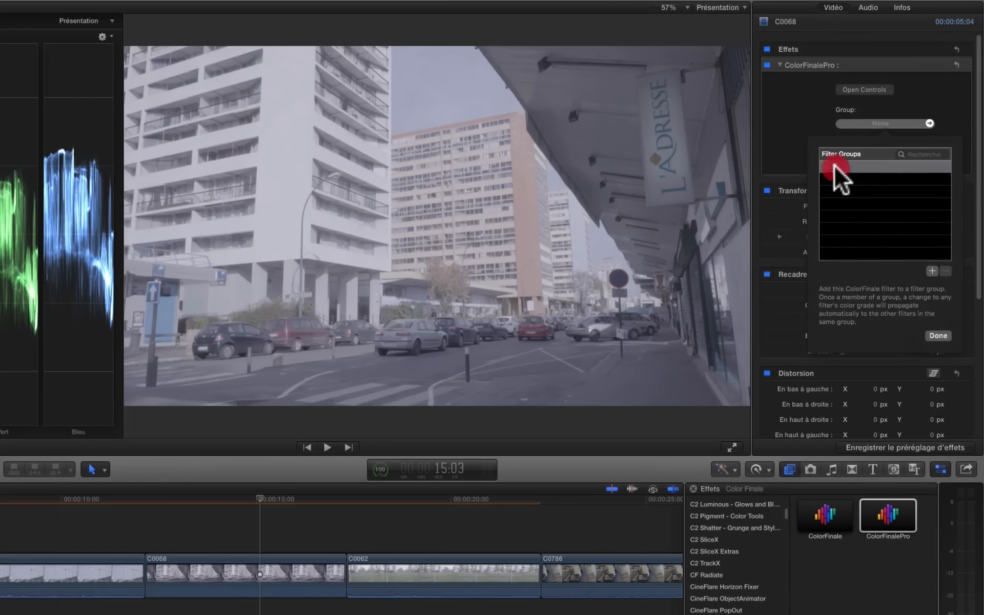
left_click(938, 336)
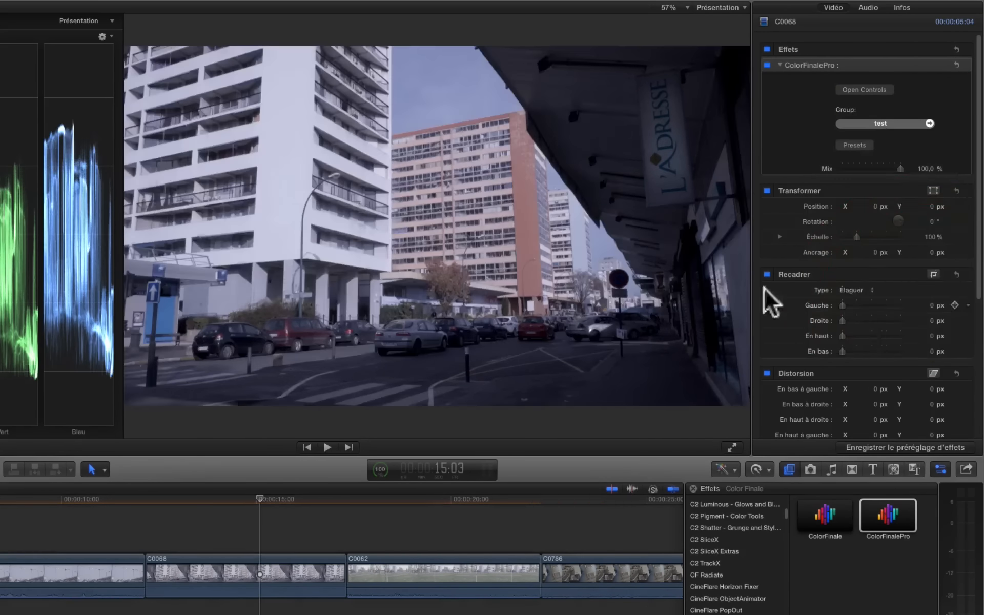
- Select clip C0062 with the playhead on it and assign its ColorFinalePro effect to the filter group test
left_click(421, 509)
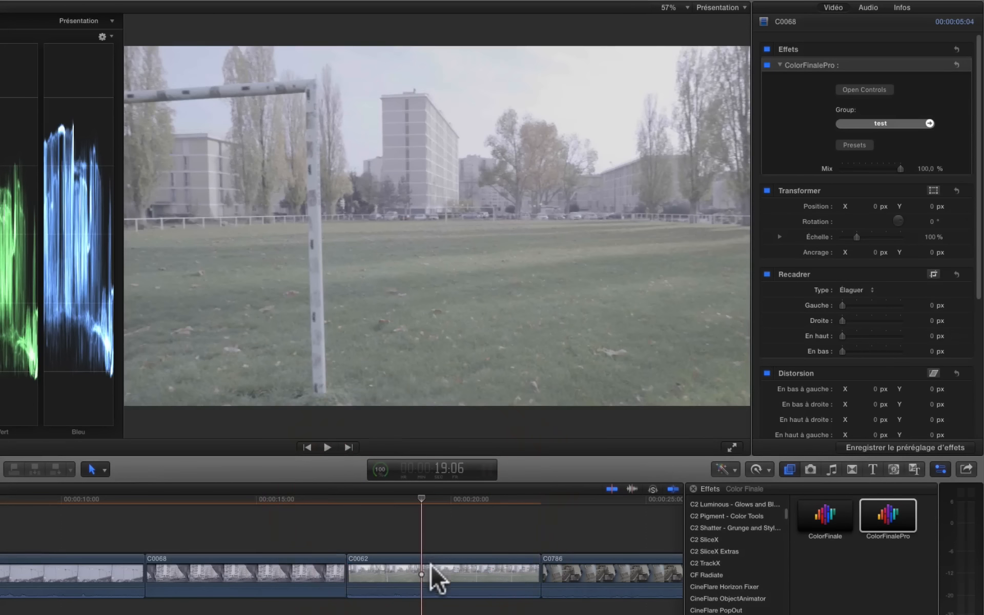
left_click(433, 571)
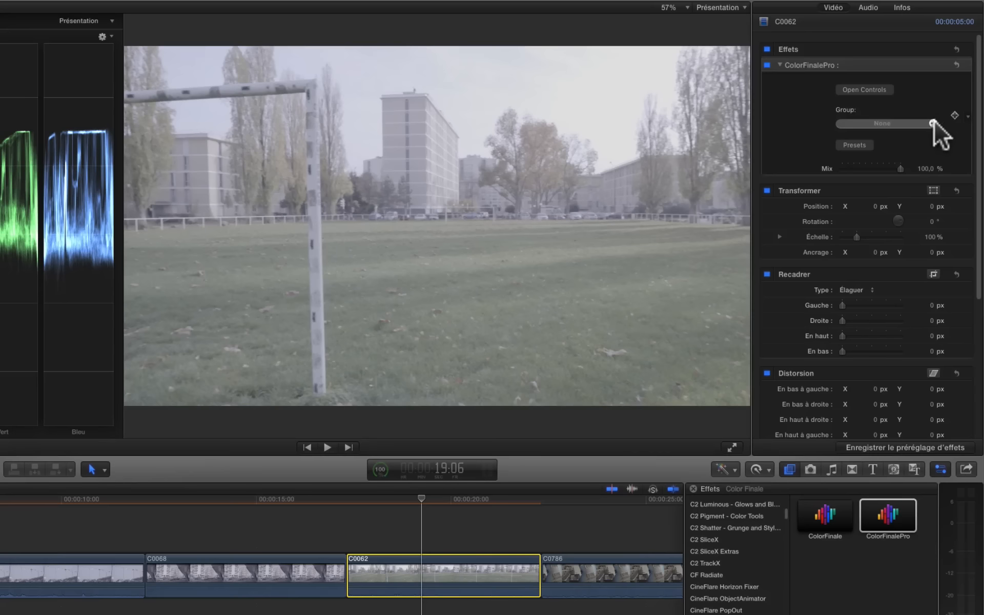
left_click(933, 123)
left_click(830, 168)
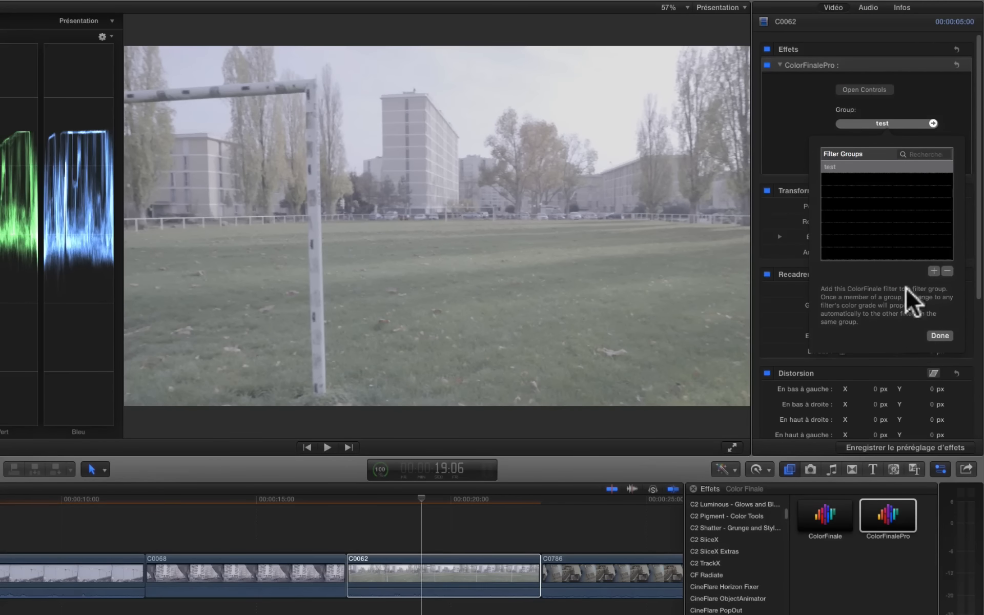
left_click(940, 335)
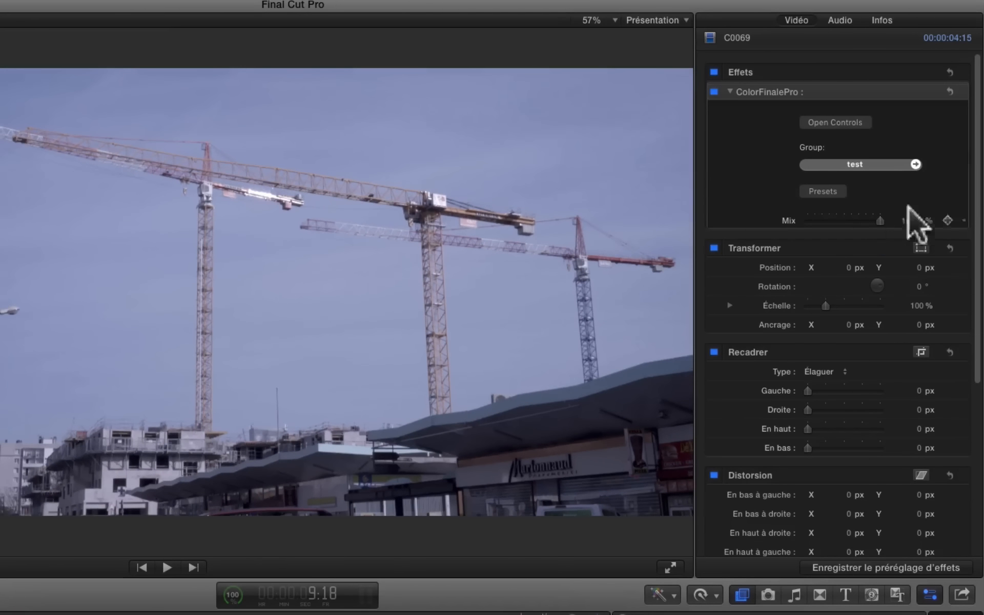
- Save the C0069 effect's grade as a new preset named slog filmic in the Default project
left_click(819, 190)
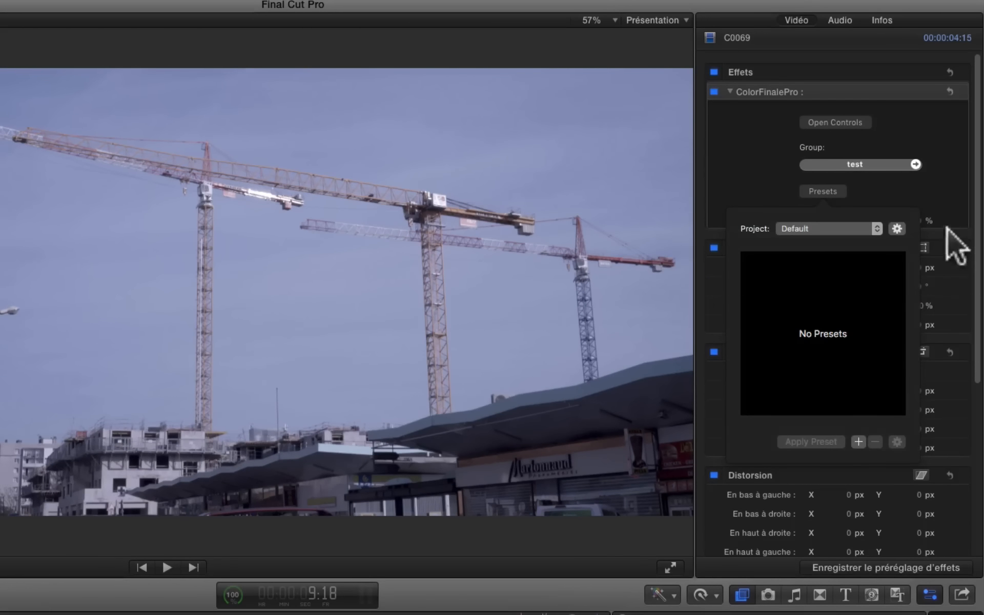
left_click(857, 441)
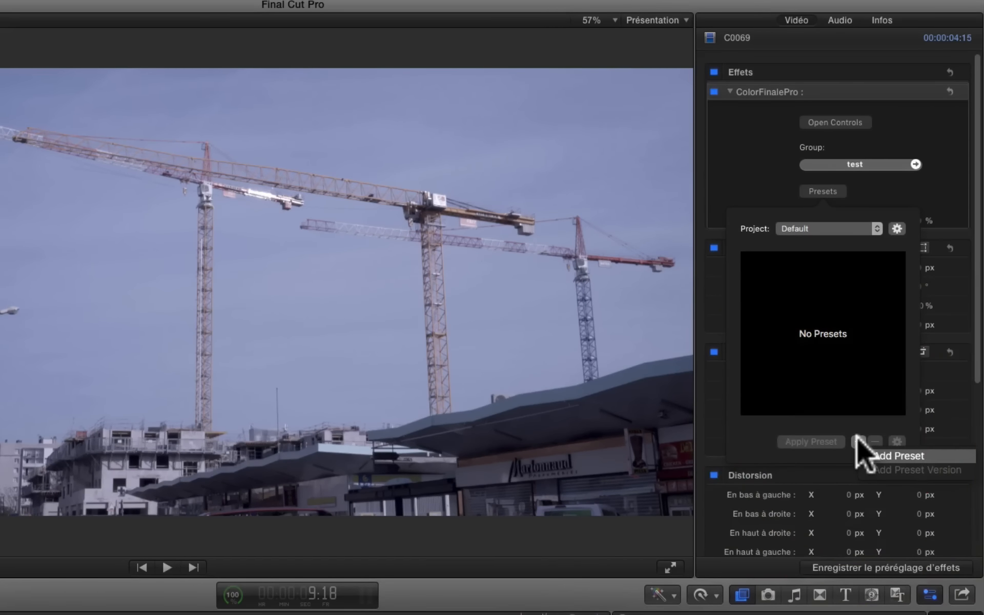
left_click(873, 456)
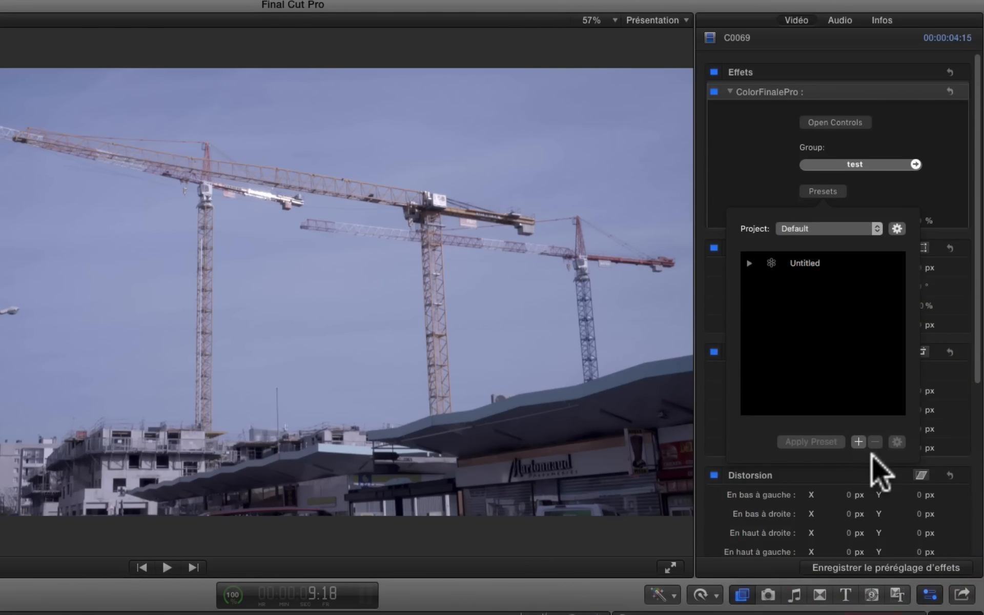
double_click(800, 263)
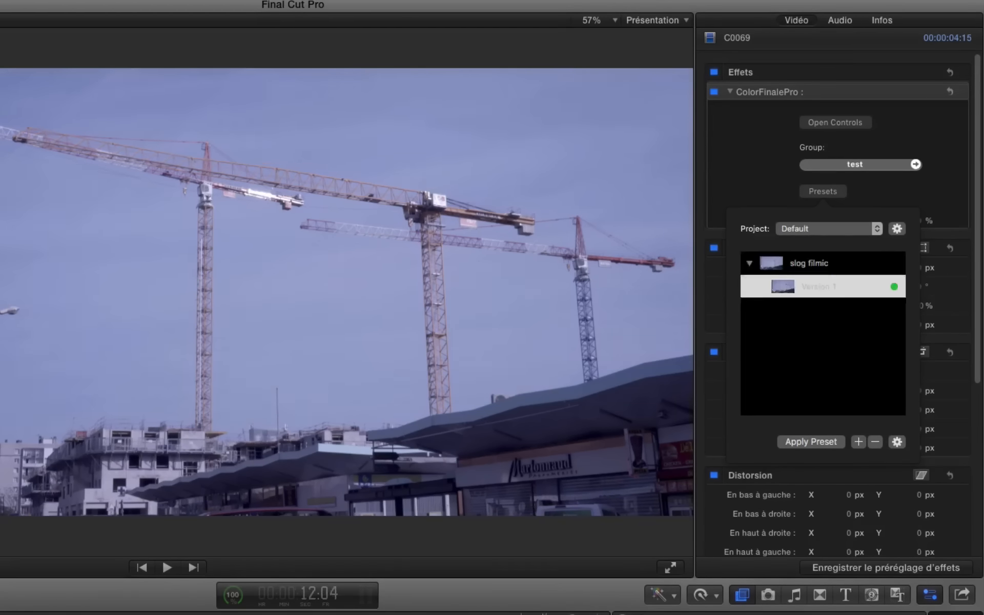
key("Return")
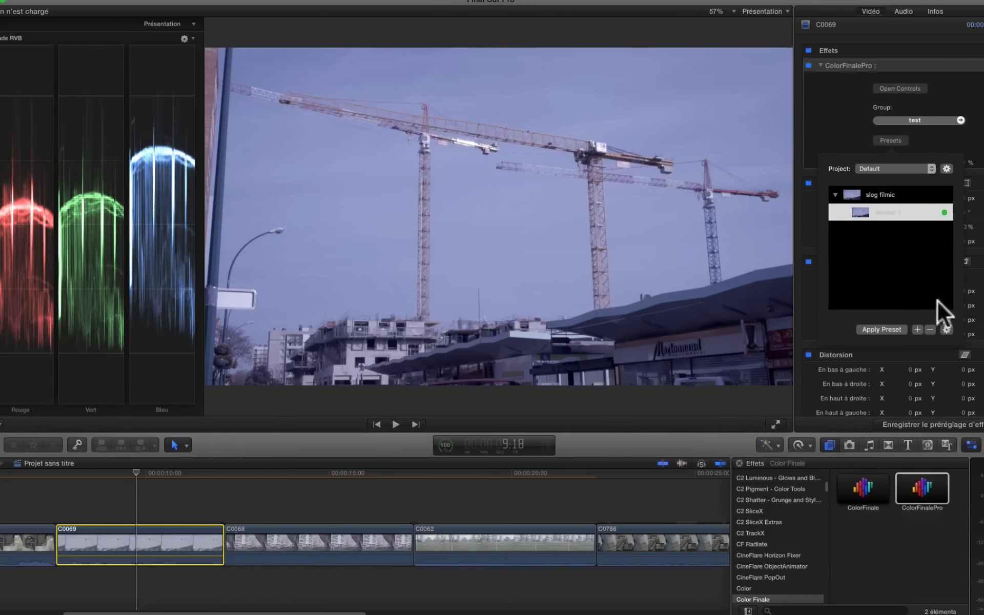
left_click(841, 124)
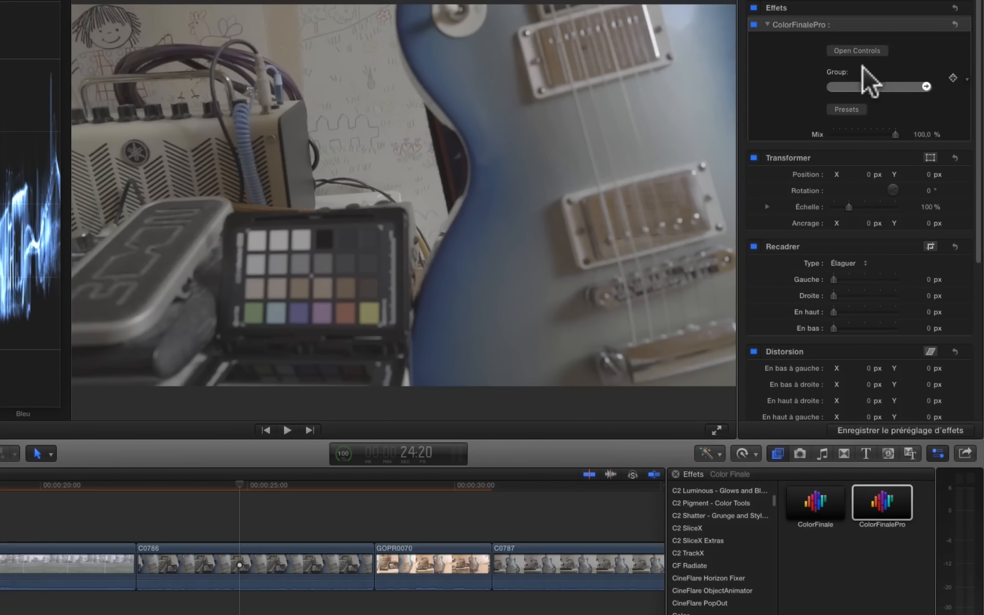
- Open the ColorFinalePro color management and chart settings for clip C0786, moving the window clear of the timeline
left_click(865, 50)
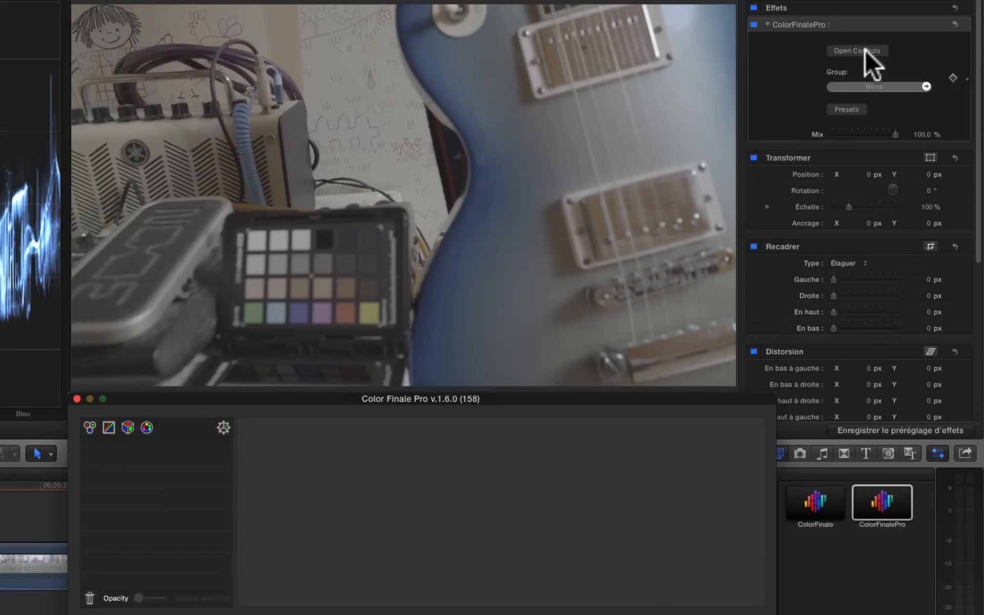
left_click(222, 427)
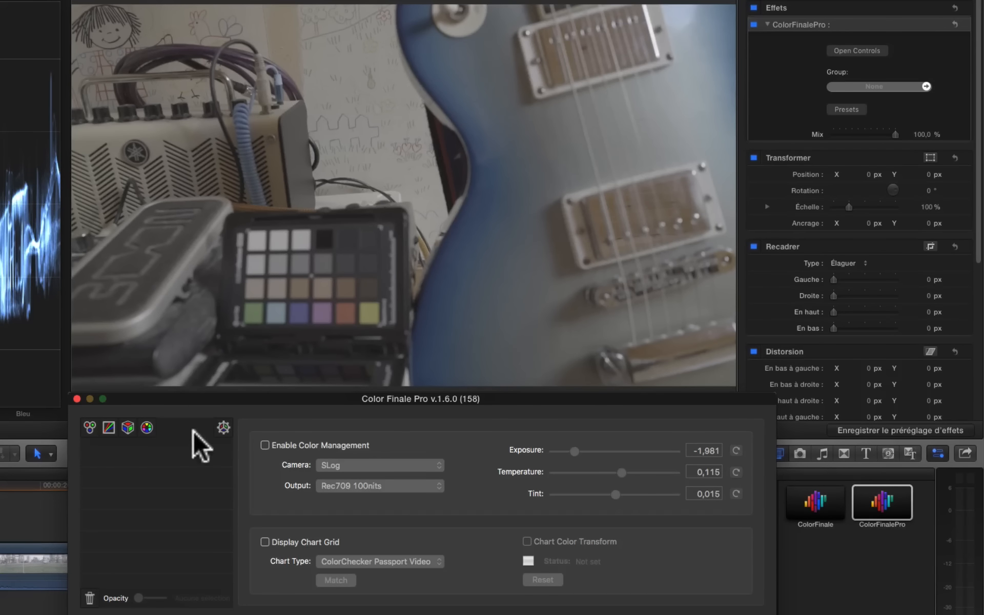
left_click(191, 400)
left_click_drag(191, 400, 266, 0)
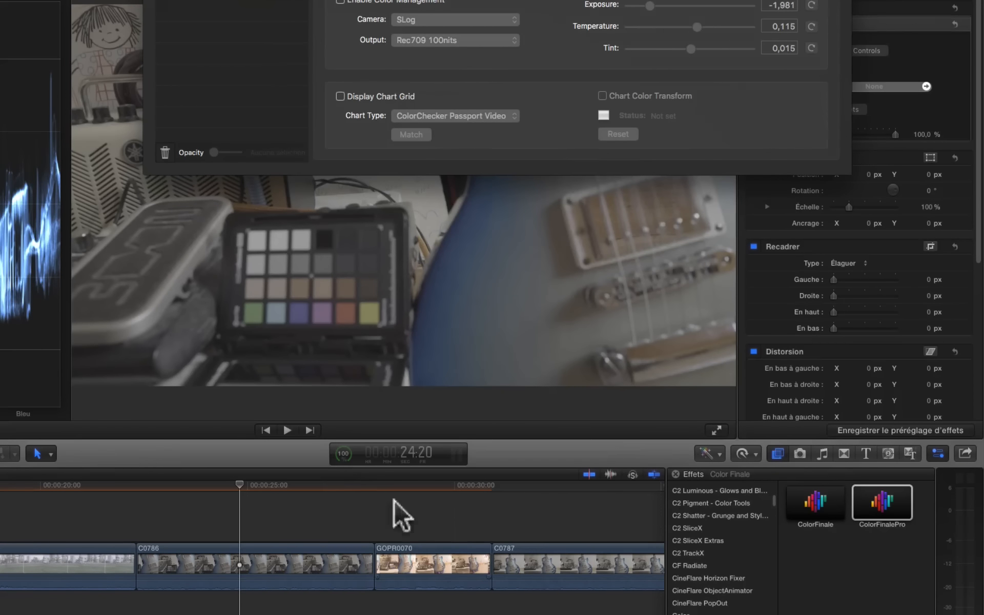
- Preview clip GOPR0070 for comparison, return the playhead to clip C0786 and move the Color Finale window clear of the picture
left_click(416, 484)
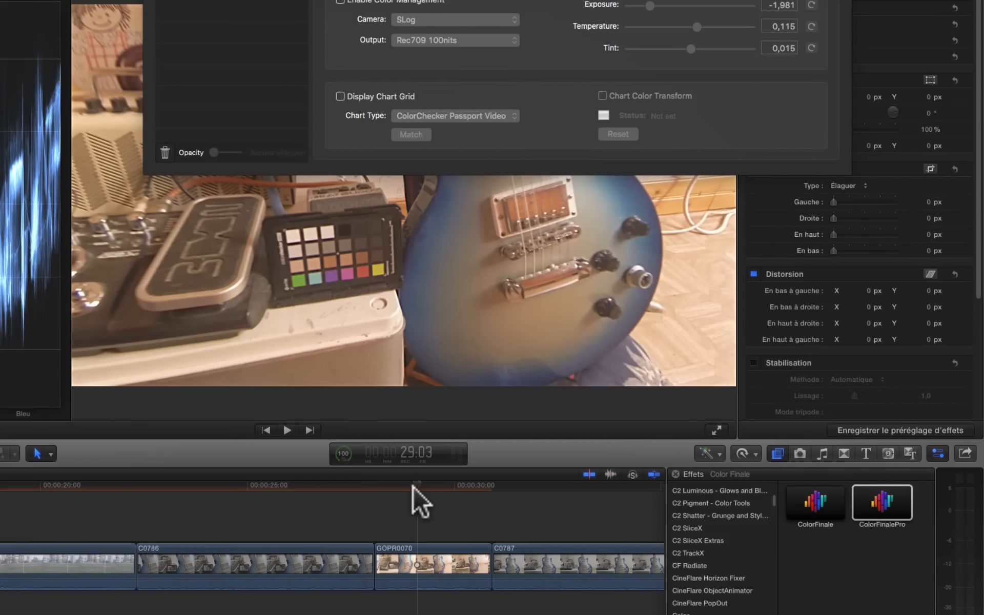
left_click_drag(413, 485, 276, 484)
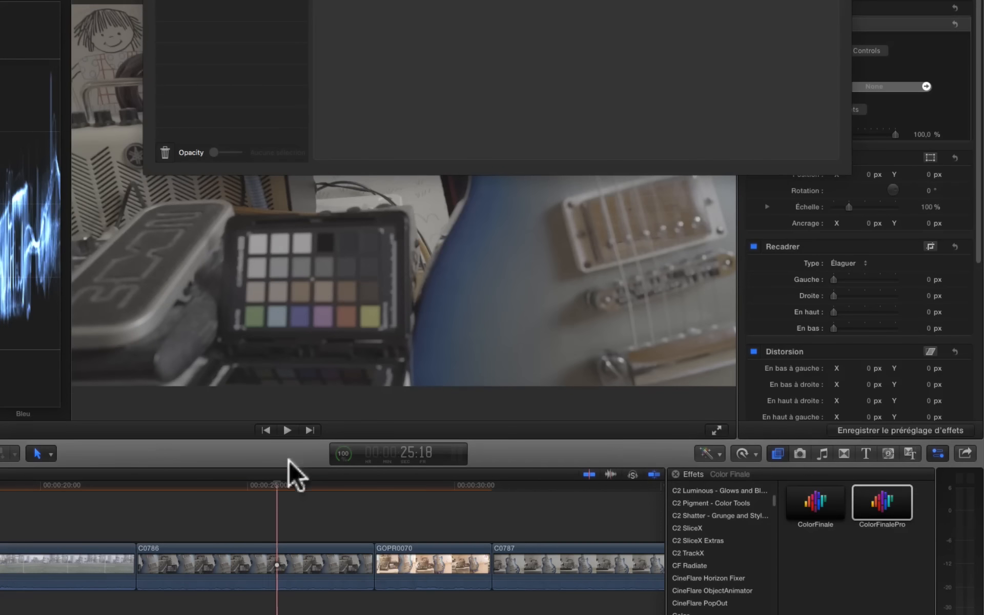
left_click_drag(391, 3, 355, 430)
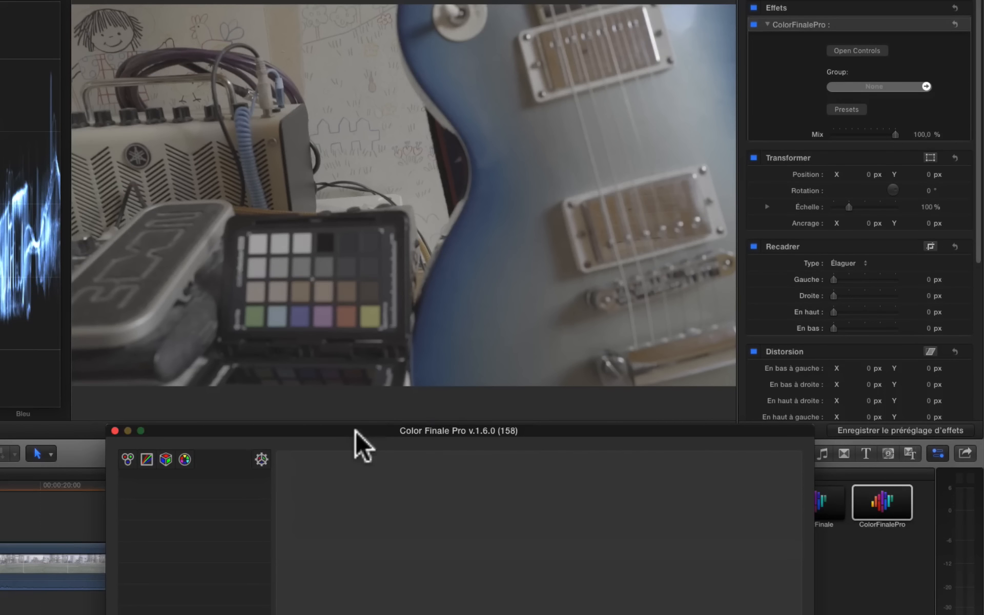
- Display the ColorChecker Passport Video chart grid and place its four corners on the color chart in clip C0786
left_click(131, 463)
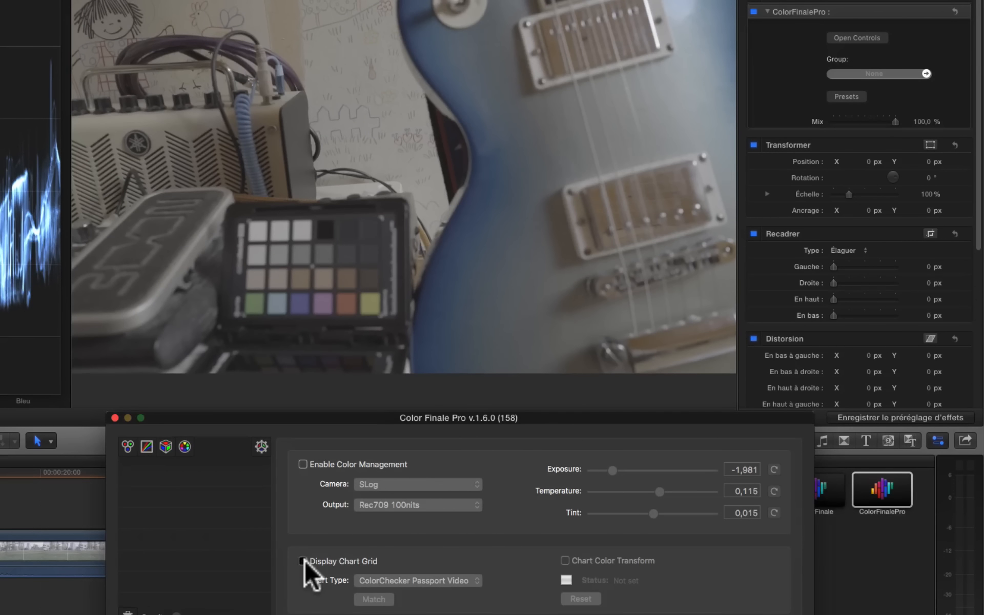
left_click(303, 561)
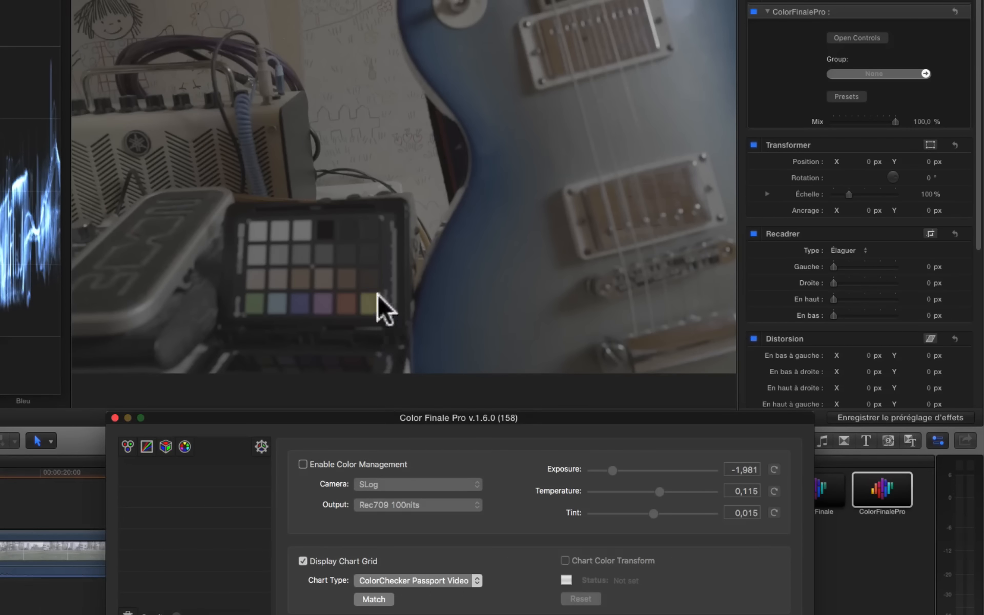
left_click(380, 315)
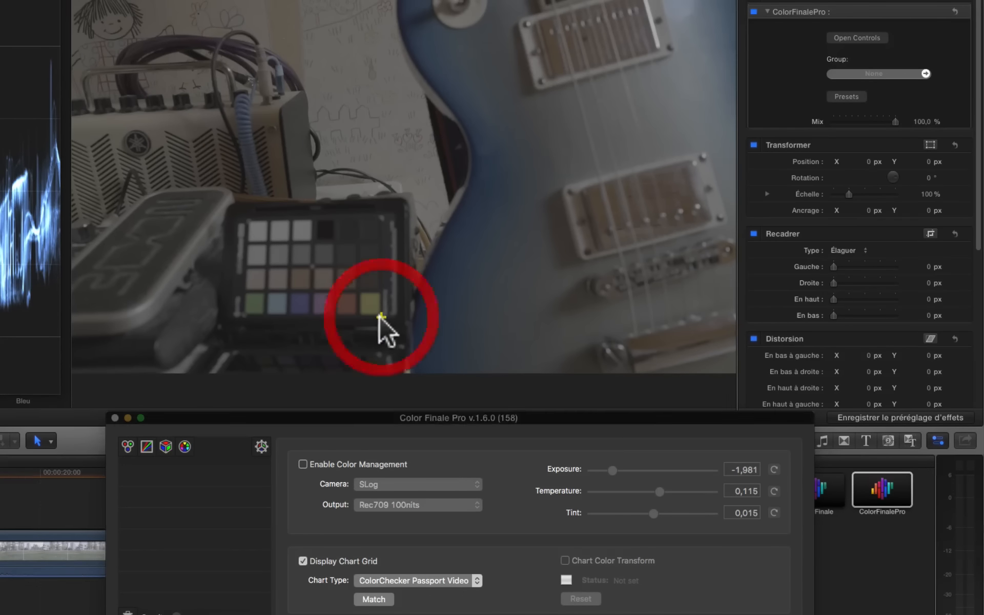
left_click(242, 316)
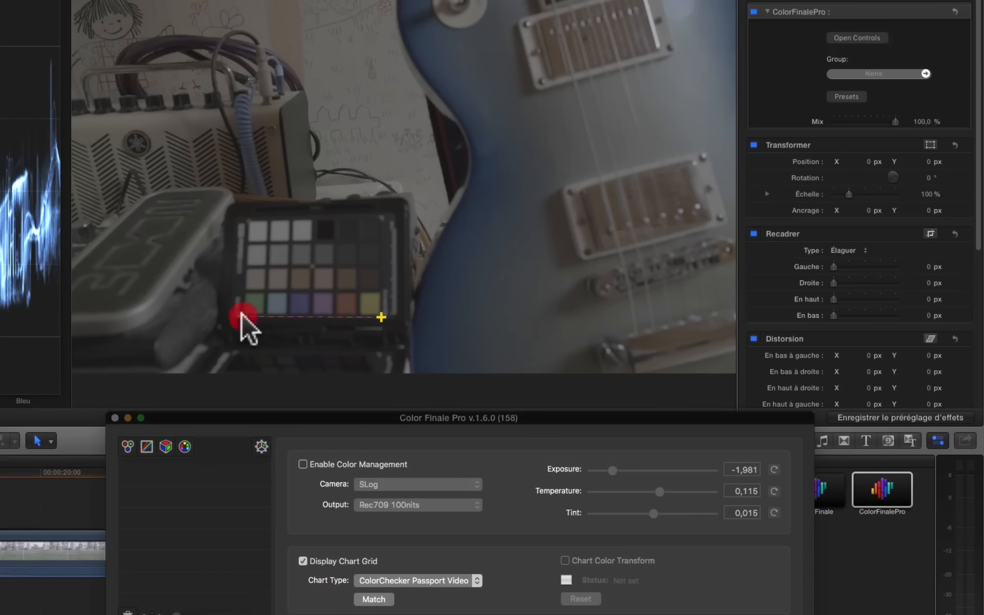
left_click(247, 222)
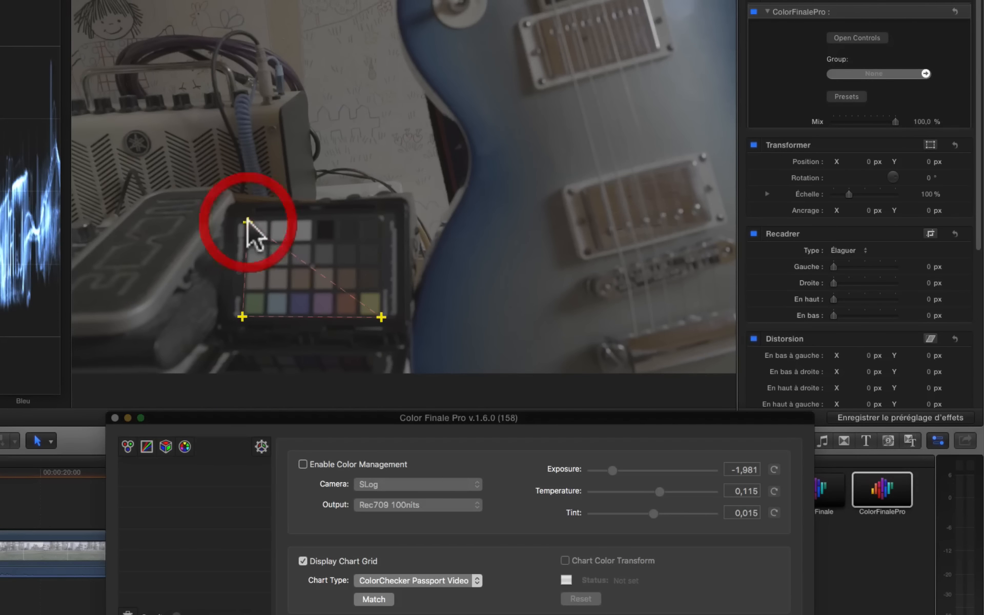
left_click(379, 216)
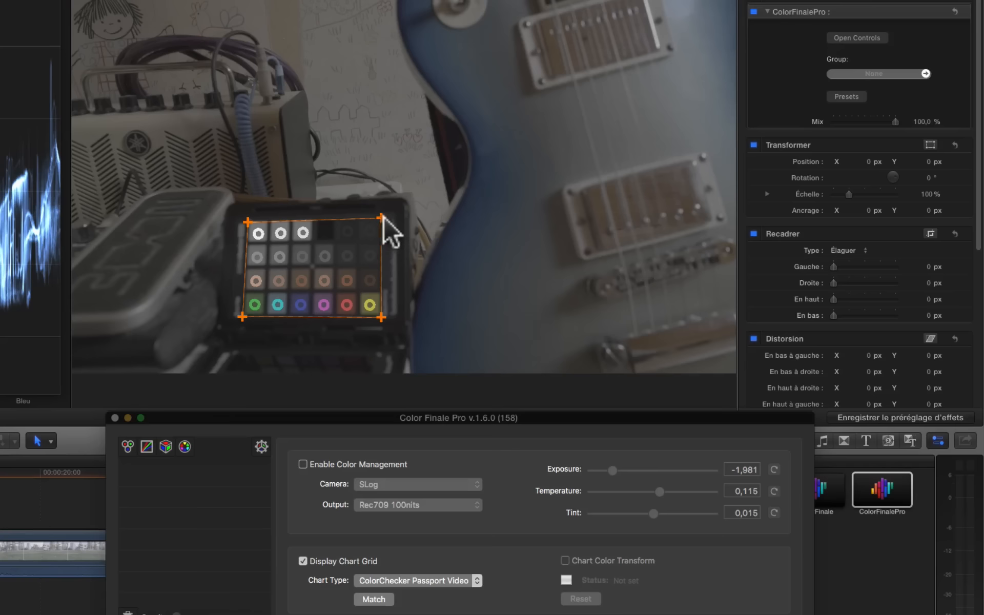
- Match clip C0786 to the color chart, hide the chart grid and close the Color Finale window
left_click(373, 599)
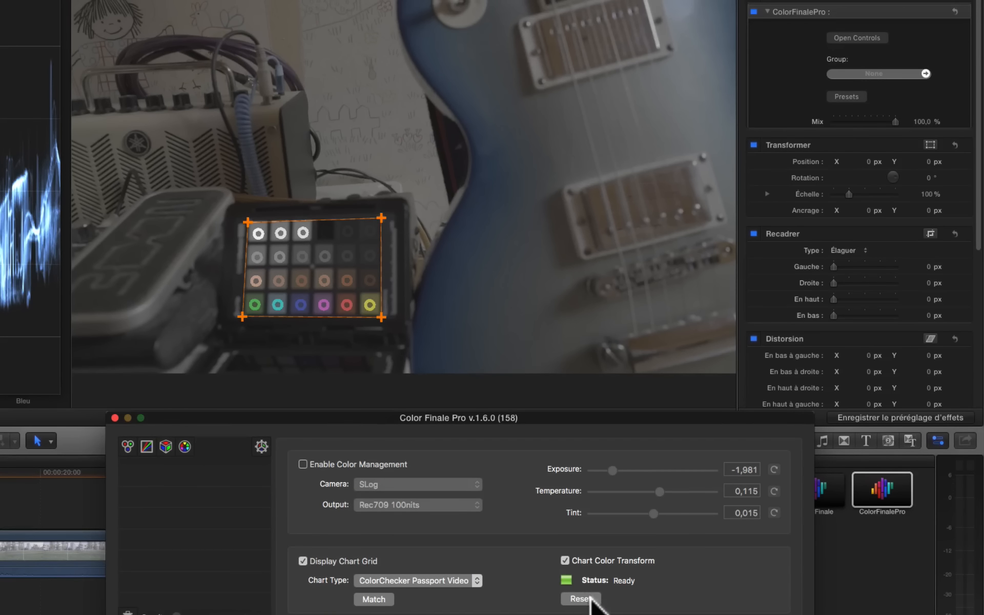
left_click(303, 561)
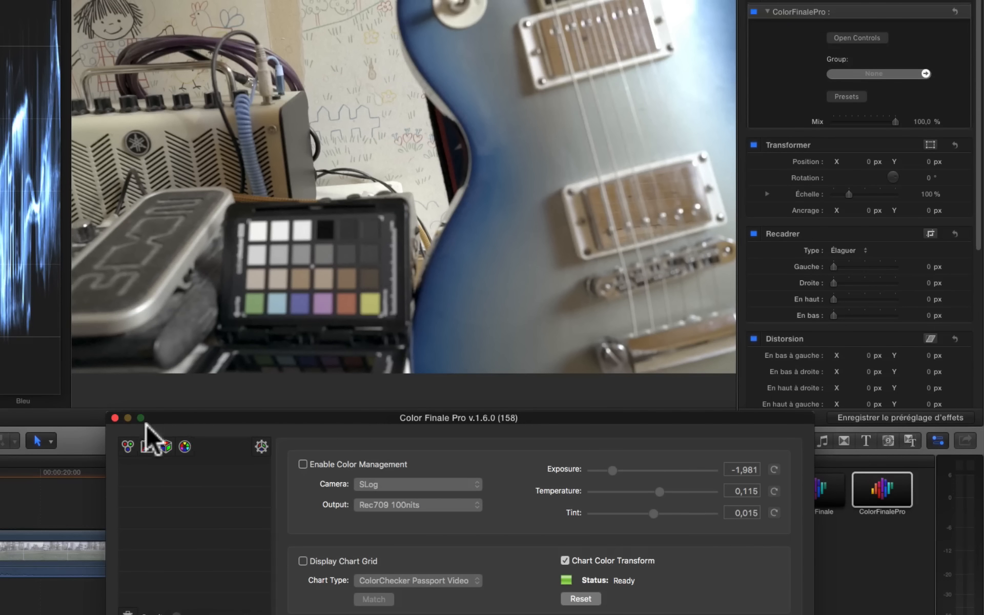
left_click(116, 419)
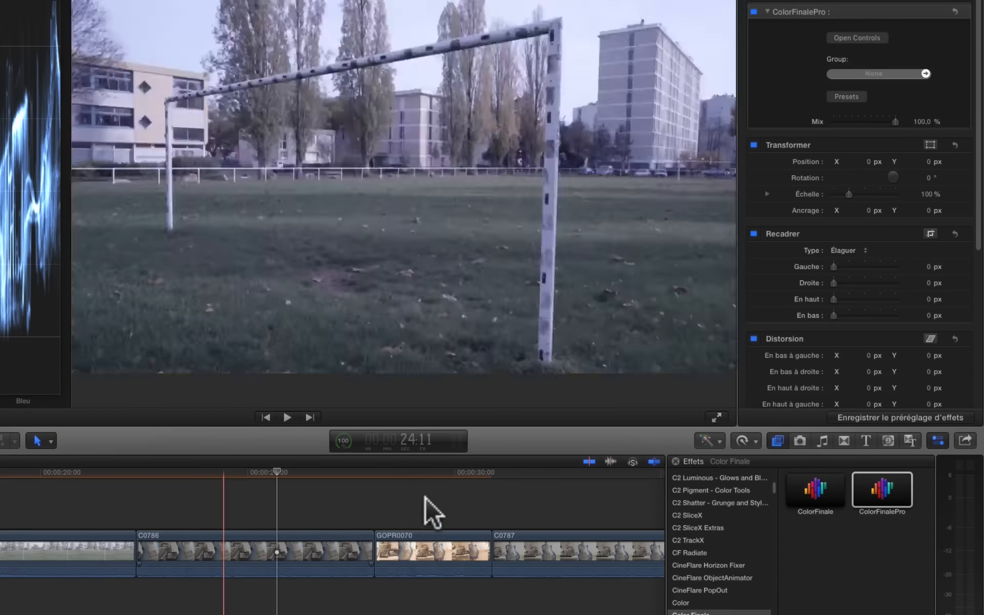
- Move the playhead onto clip GOPR0070 and apply the ColorFinalePro effect to it
left_click(425, 493)
left_click(440, 550)
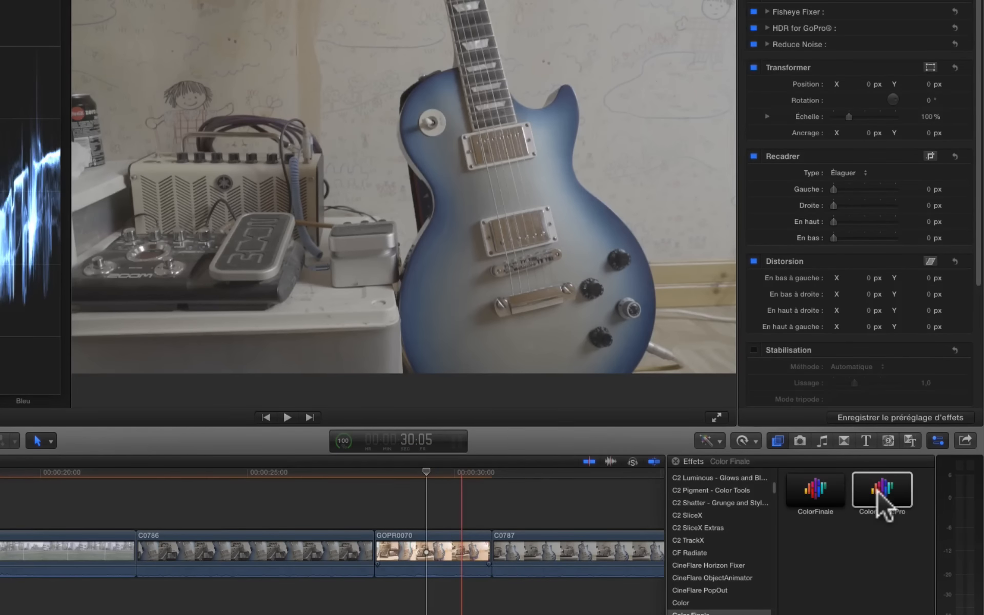
left_click_drag(874, 492, 591, 570)
left_click_drag(410, 549, 417, 548)
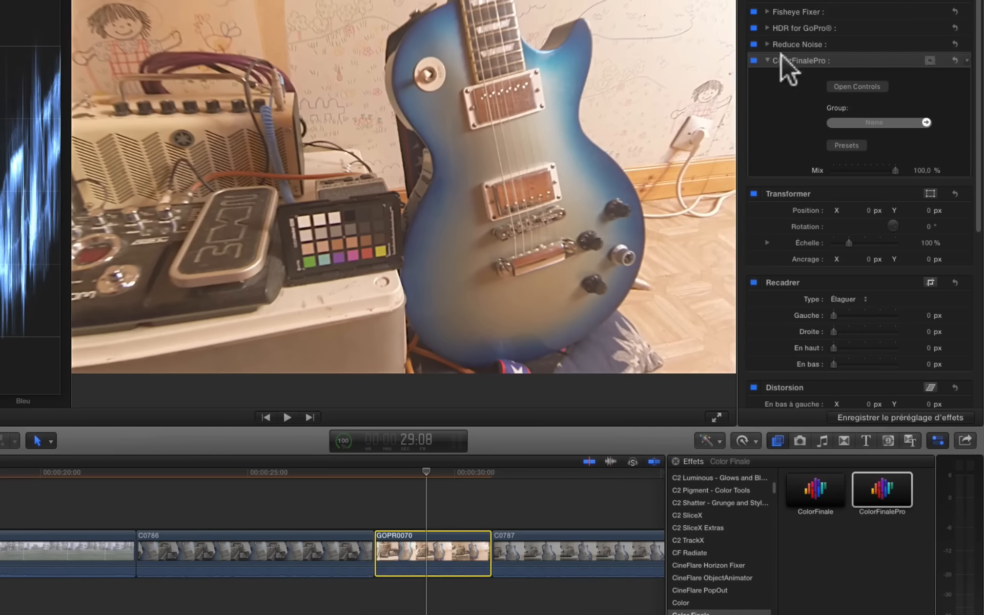
left_click(852, 86)
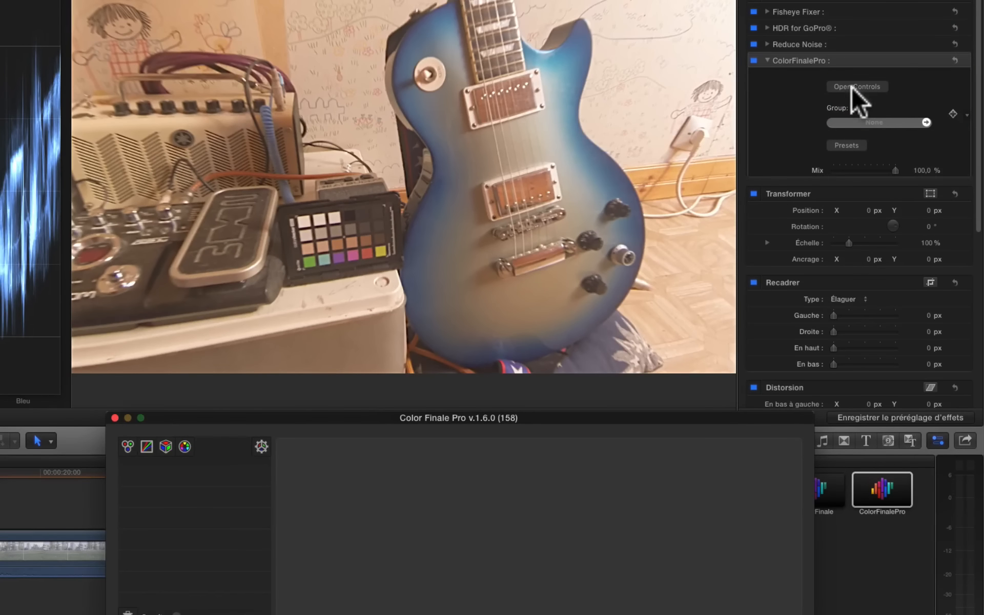
left_click(259, 446)
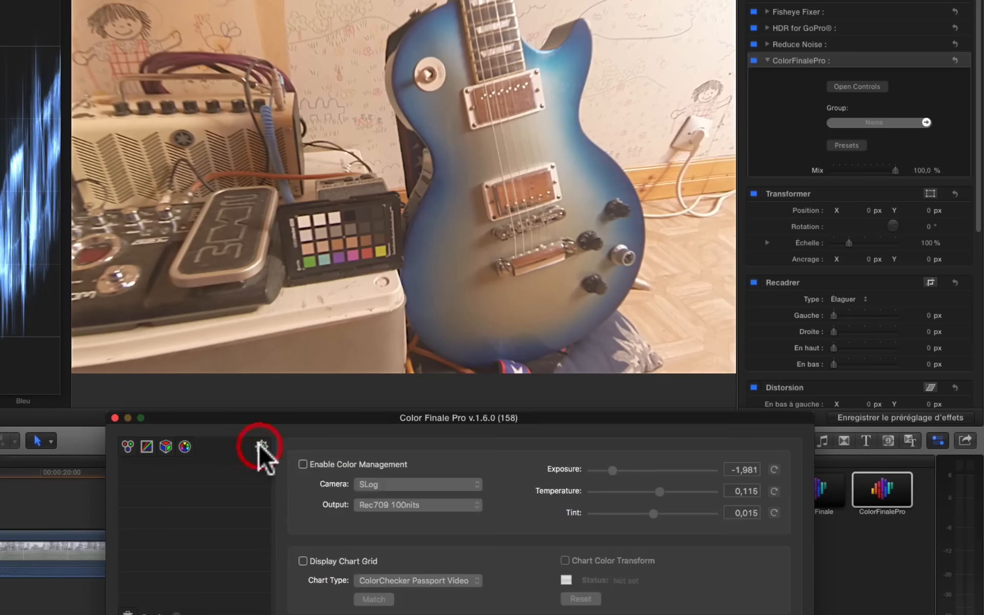
left_click(303, 561)
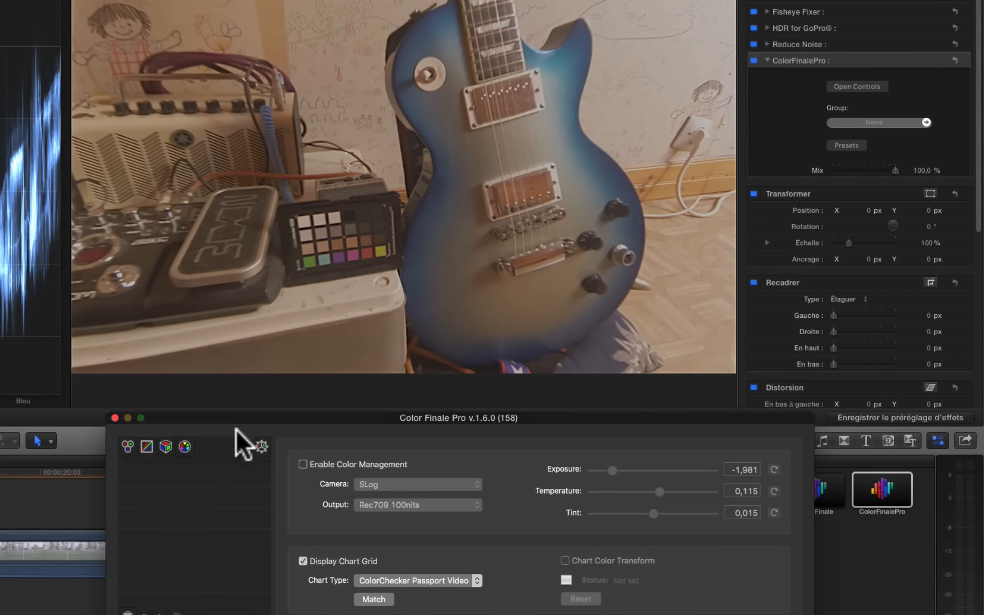
left_click(114, 418)
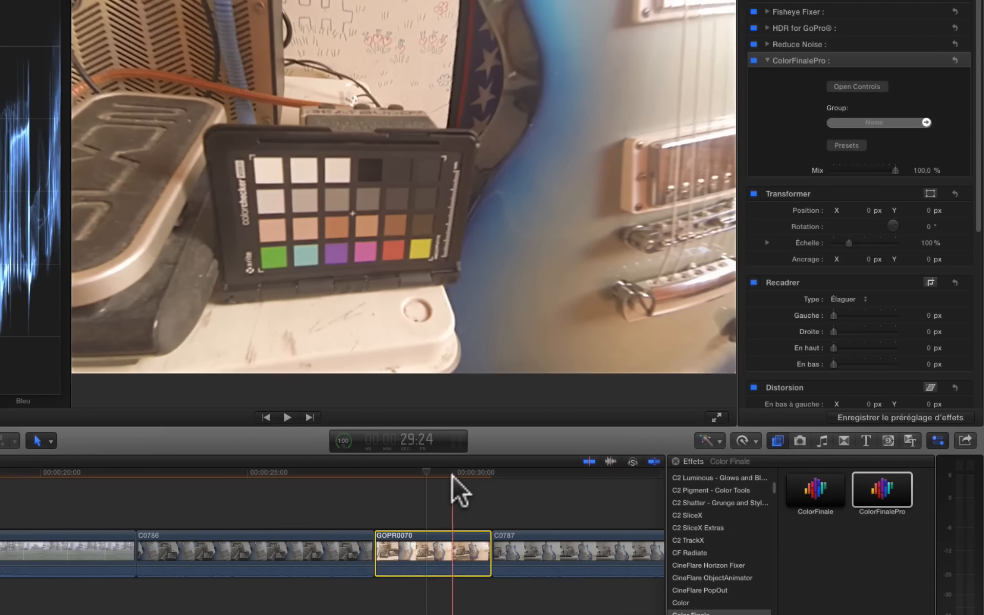
- Move the playhead to a frame of clip GOPR0070 that shows the color chart large, and open its Color Finale color management settings
left_click(451, 472)
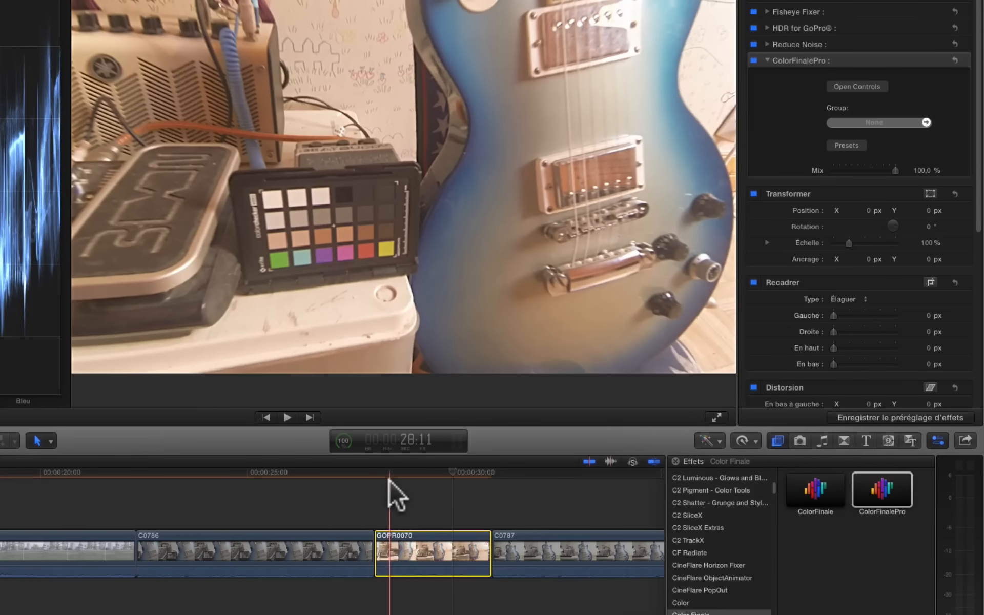
left_click(384, 475)
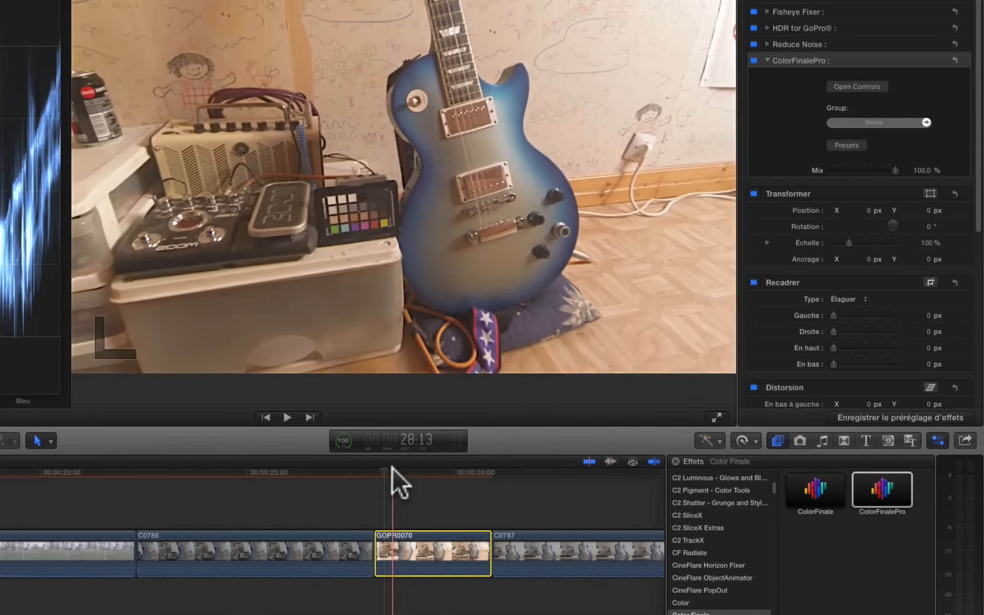
left_click(392, 467)
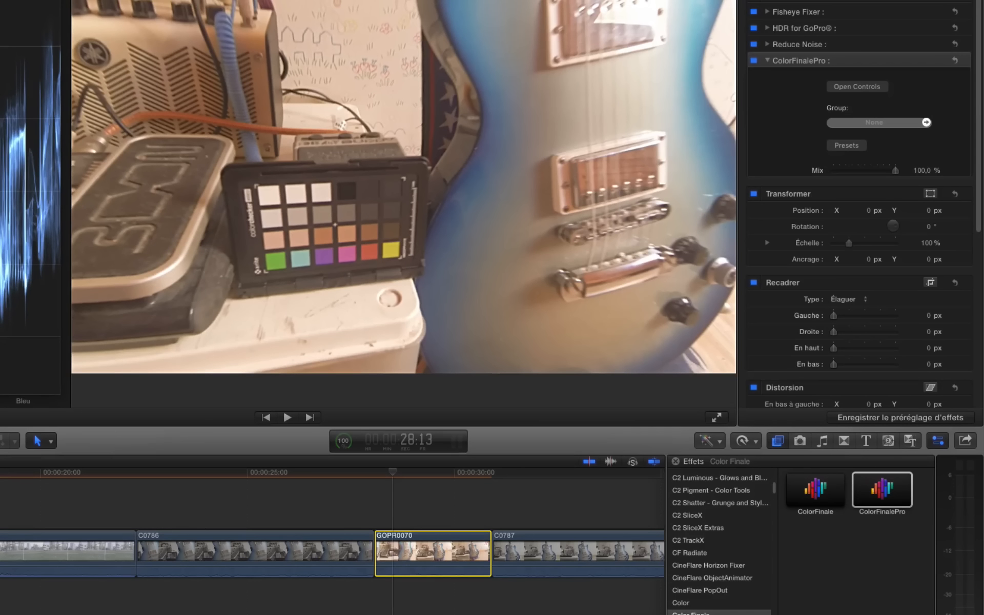
left_click(858, 82)
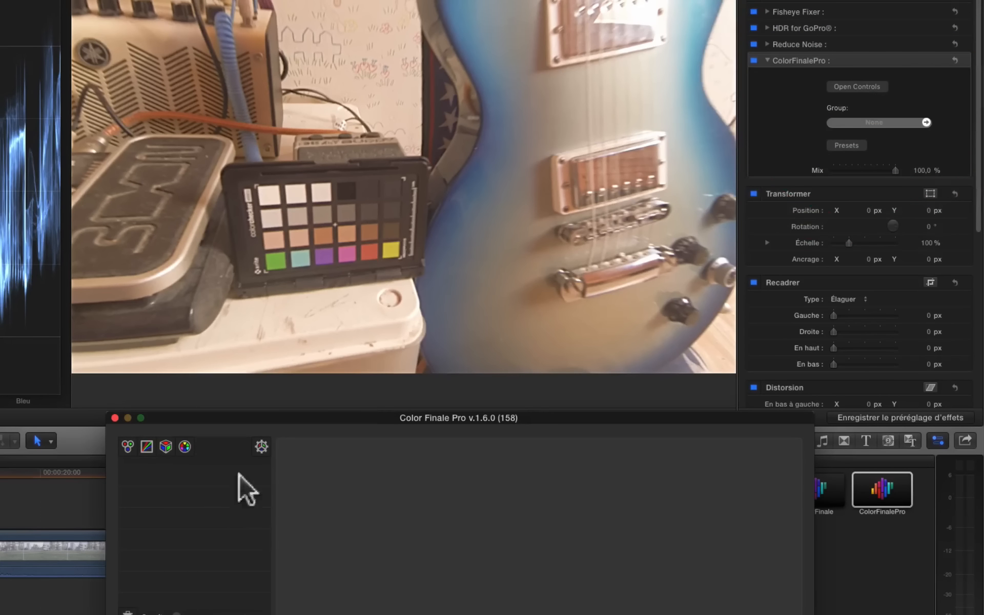
left_click(262, 446)
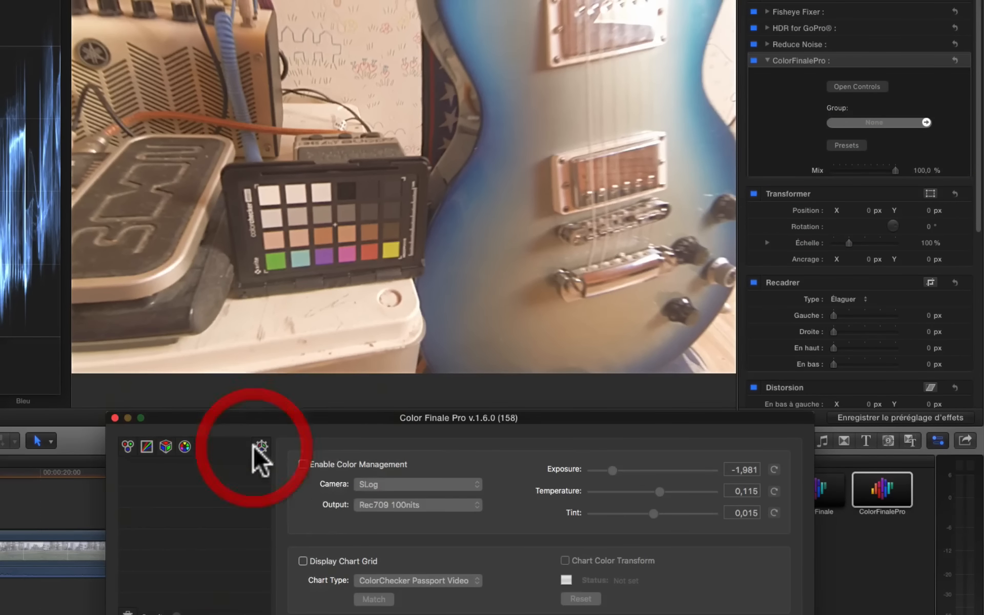
- Display the ColorChecker Passport Video chart grid and place its four corners on the color chart in clip GOPR0070
left_click(303, 560)
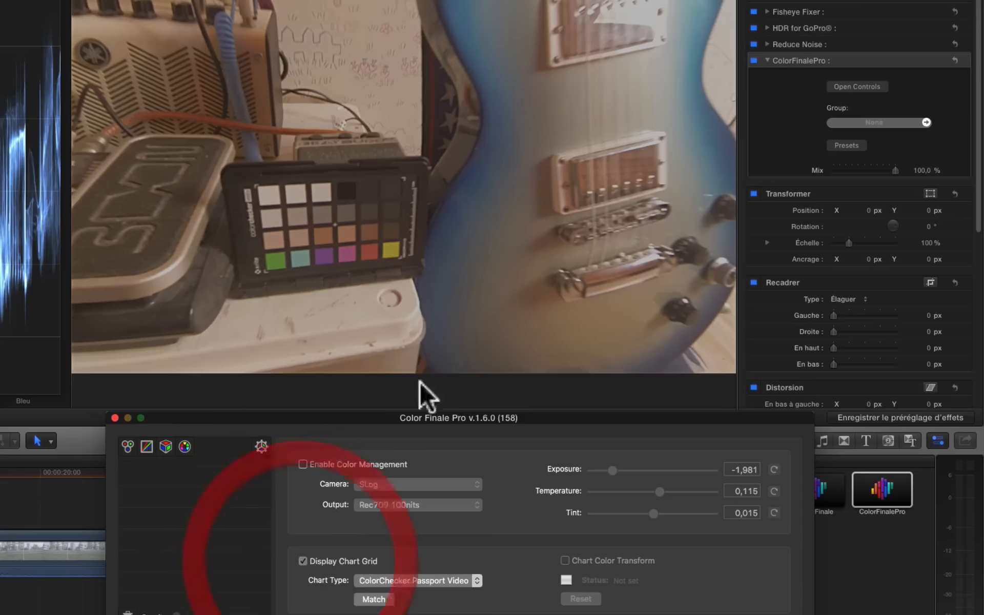
left_click(397, 257)
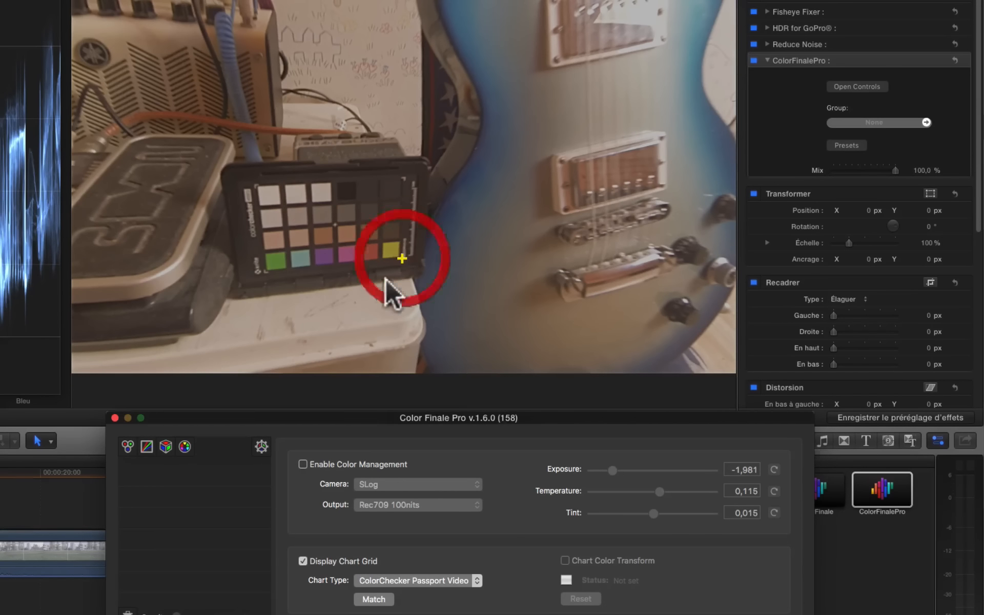
left_click(264, 270)
left_click(254, 185)
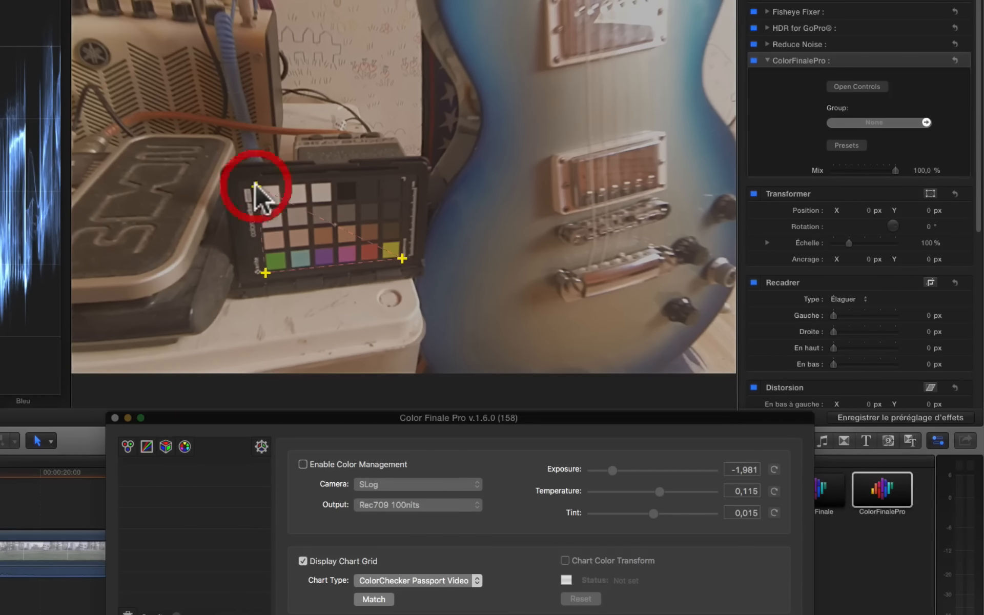
left_click(402, 175)
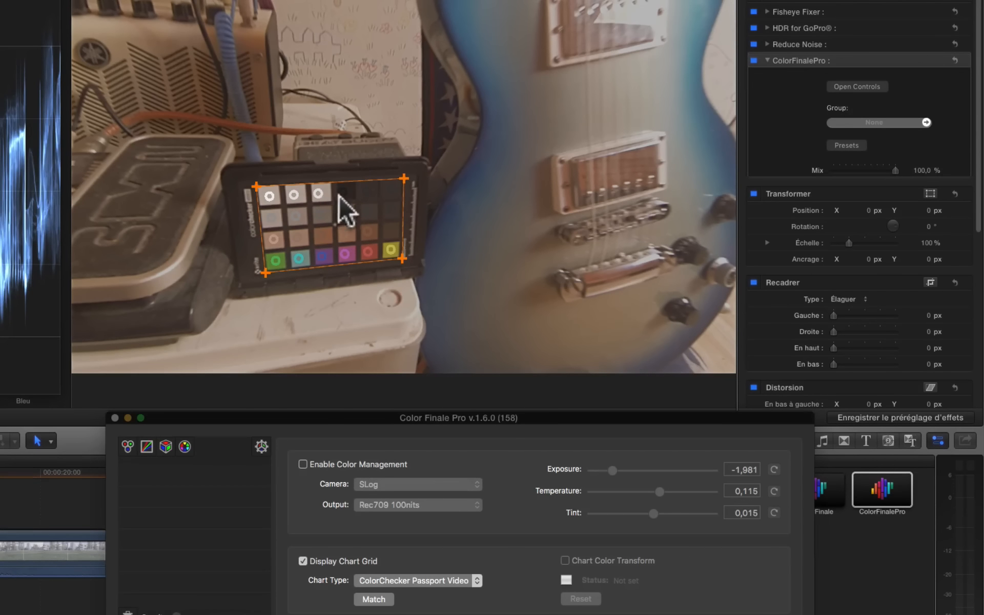
left_click_drag(400, 176, 407, 174)
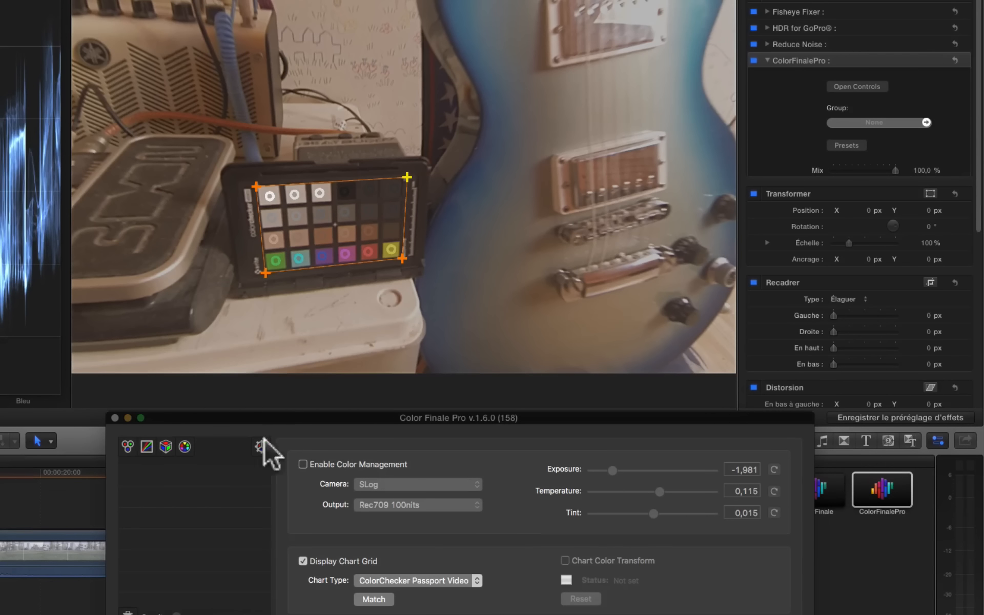
- Match clip GOPR0070 to the color chart and hide the chart grid
left_click(564, 560)
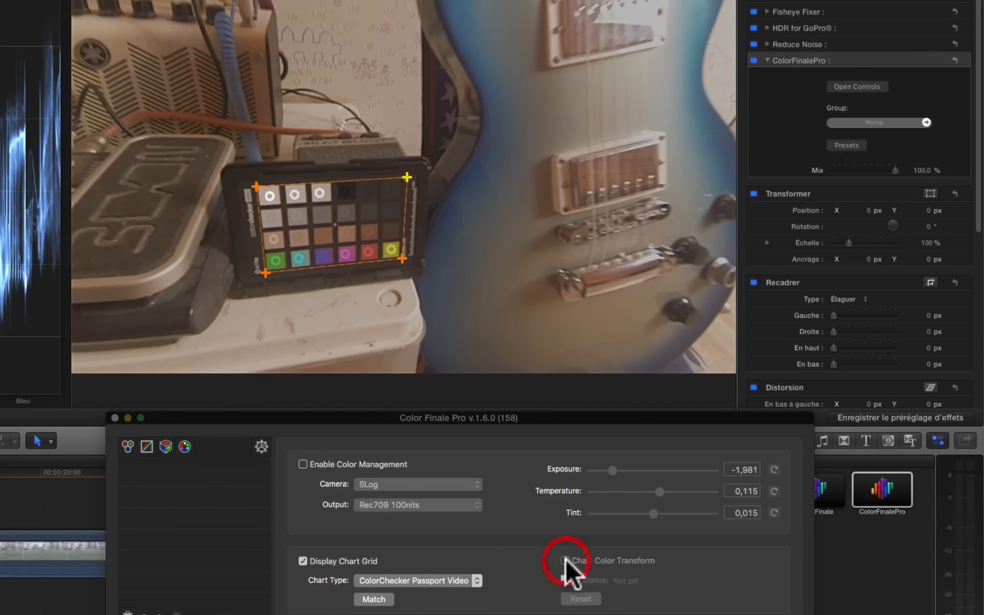
left_click(377, 600)
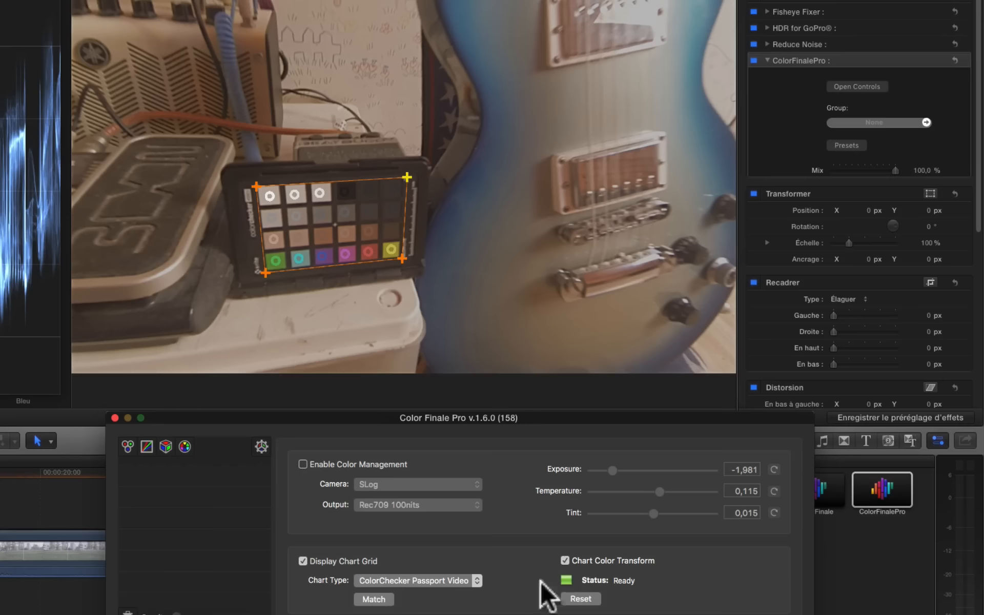
left_click(302, 560)
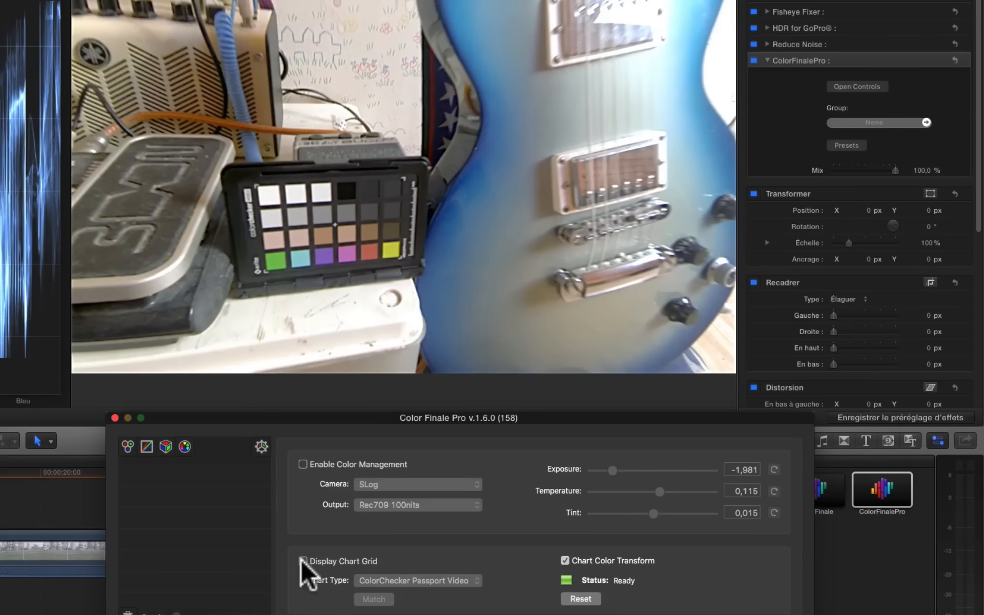
- Move the Color Finale window clear of the timeline and compare the chart-matched clips C0786 and GOPR0070
left_click(114, 417)
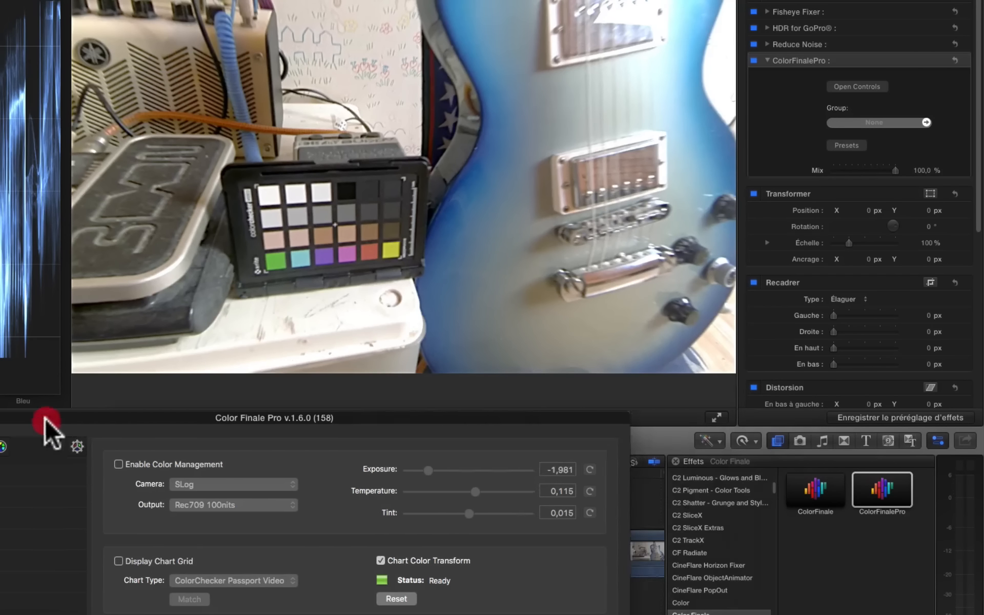
left_click(132, 597)
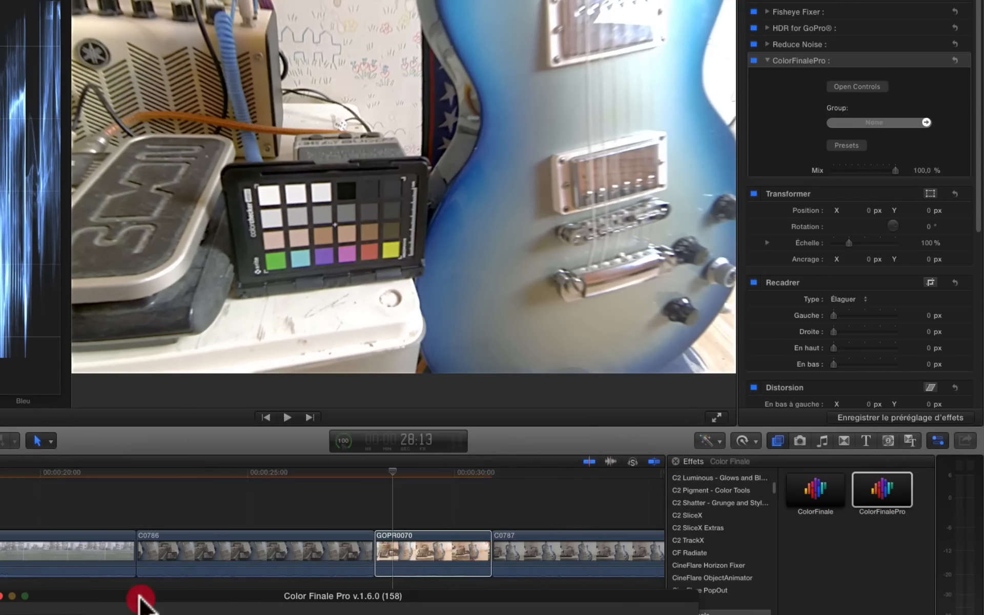
left_click(293, 460)
left_click(307, 469)
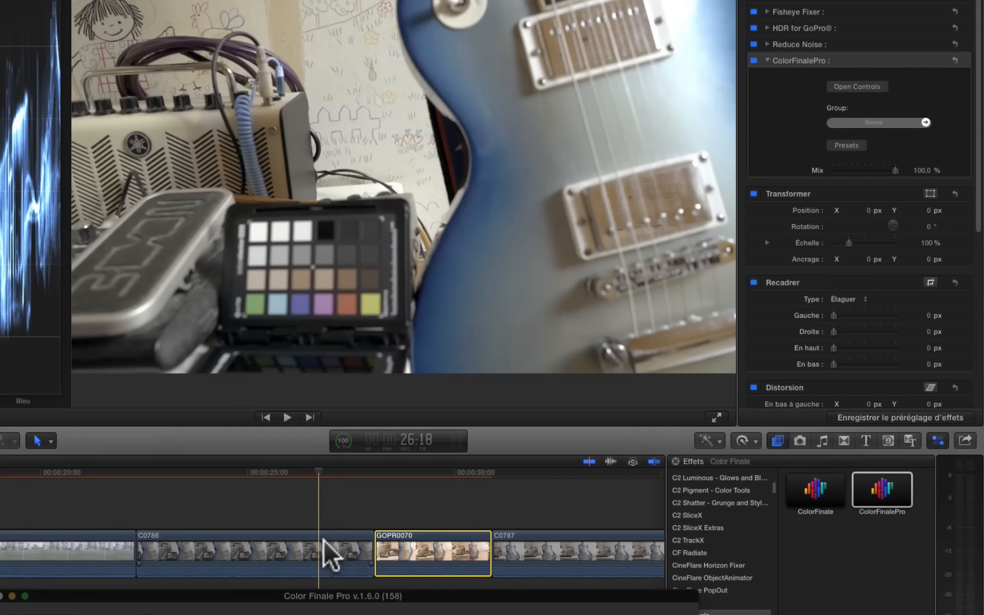
left_click(315, 609)
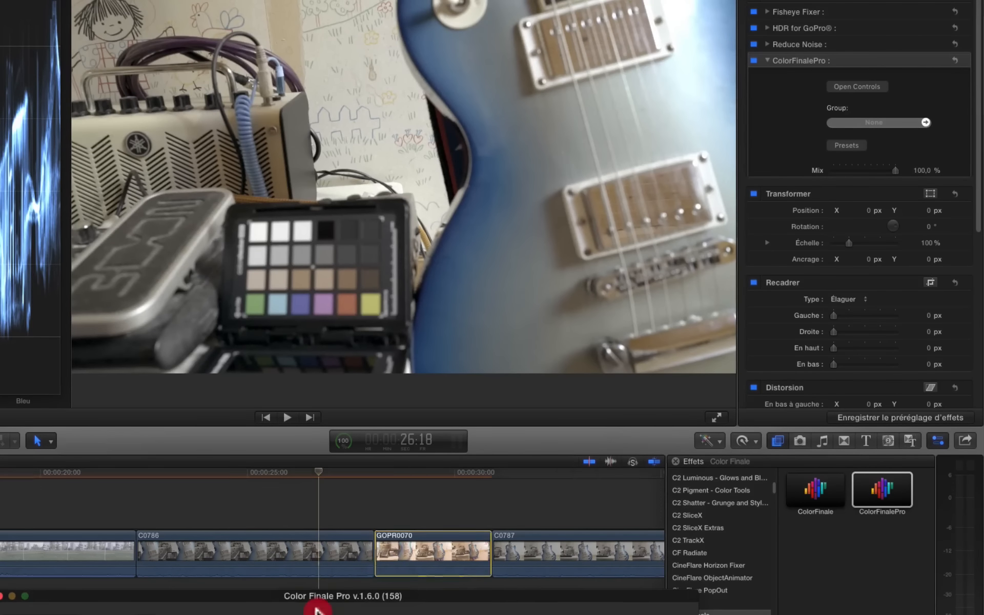
left_click(441, 477)
left_click(413, 474)
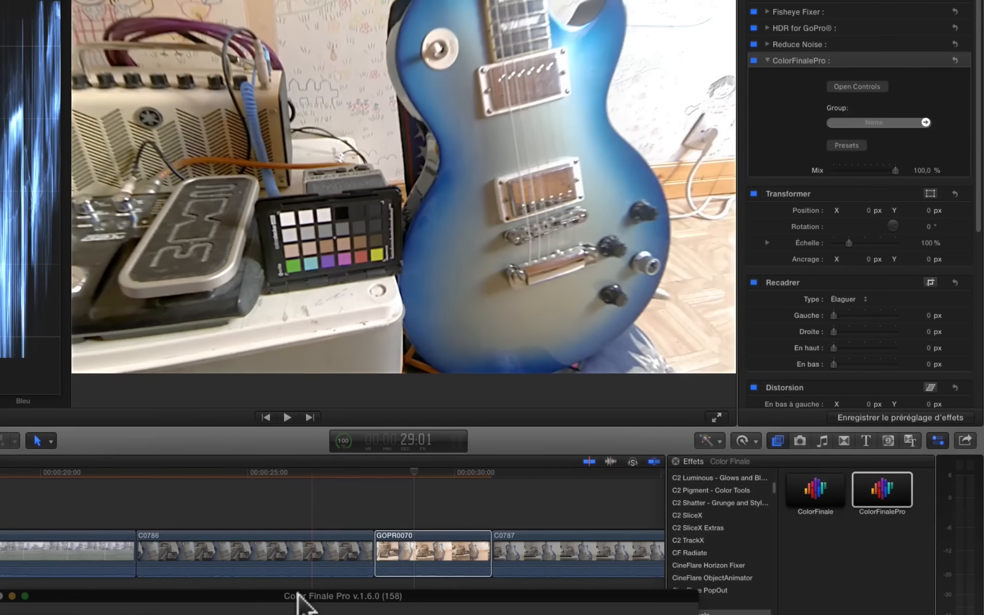
- Bring the Color Finale window back into view, add a Color Wheels layer to clip GOPR0070 and set its saturation to 0.70
left_click_drag(297, 594, 296, 293)
left_click(27, 321)
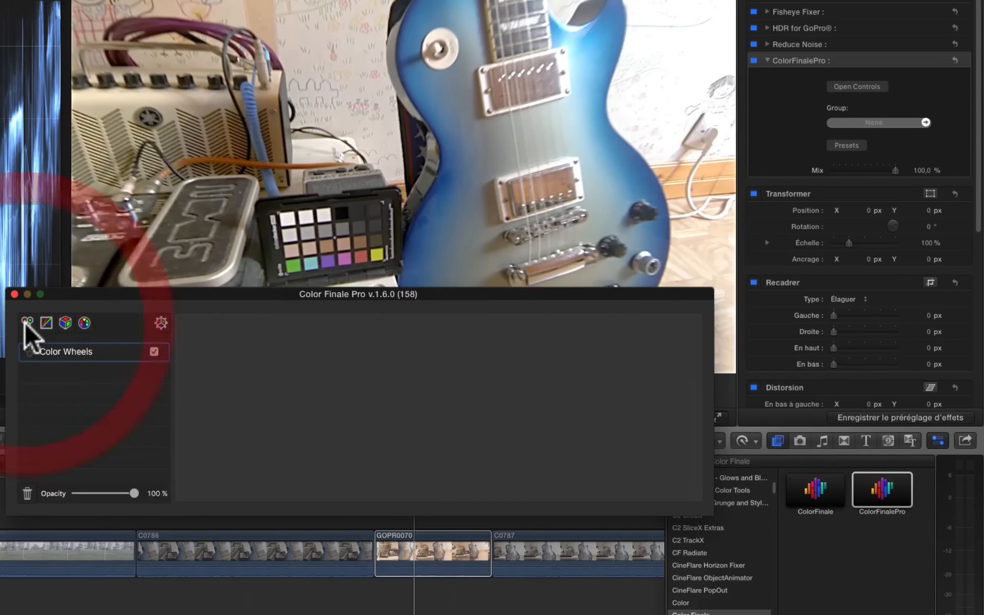
mouse_move(658, 417)
left_mouse_down()
mouse_move(663, 489)
mouse_move(661, 426)
left_mouse_up()
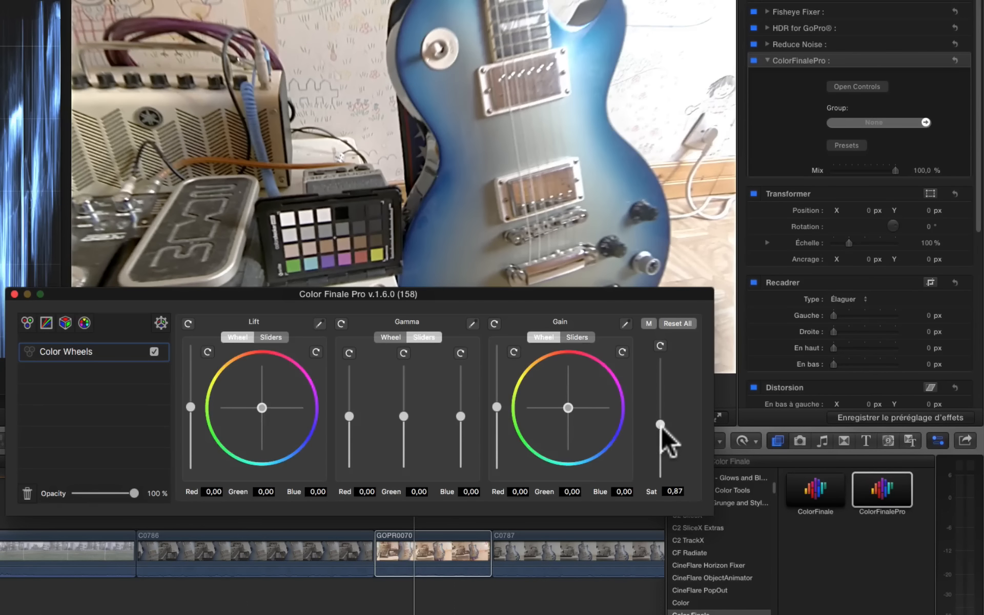
left_click(660, 427)
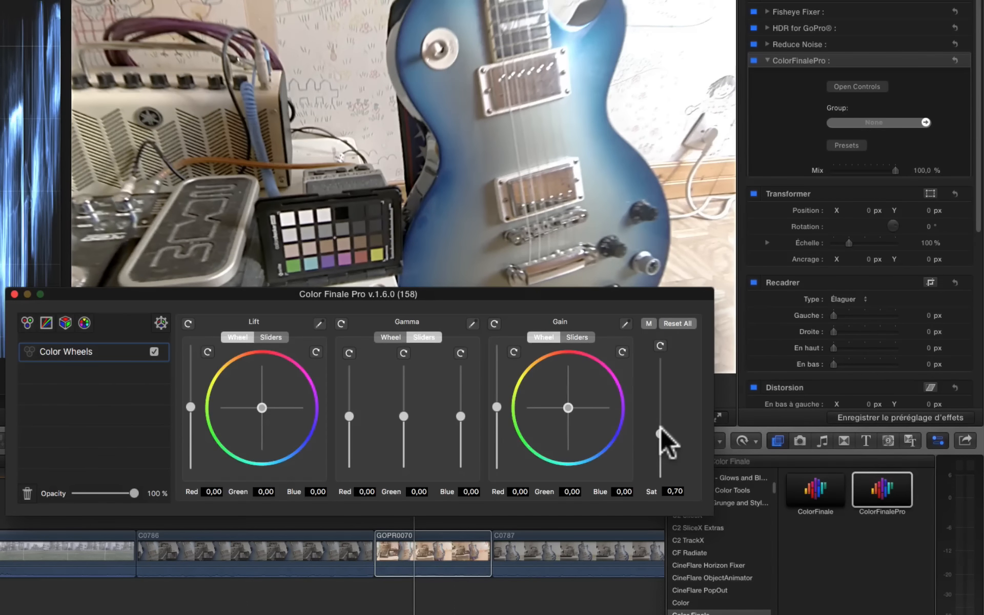
left_click(661, 429)
- Select clip C0786, add a Color Wheels layer to it and set the saturation to 1.21
left_click(269, 552)
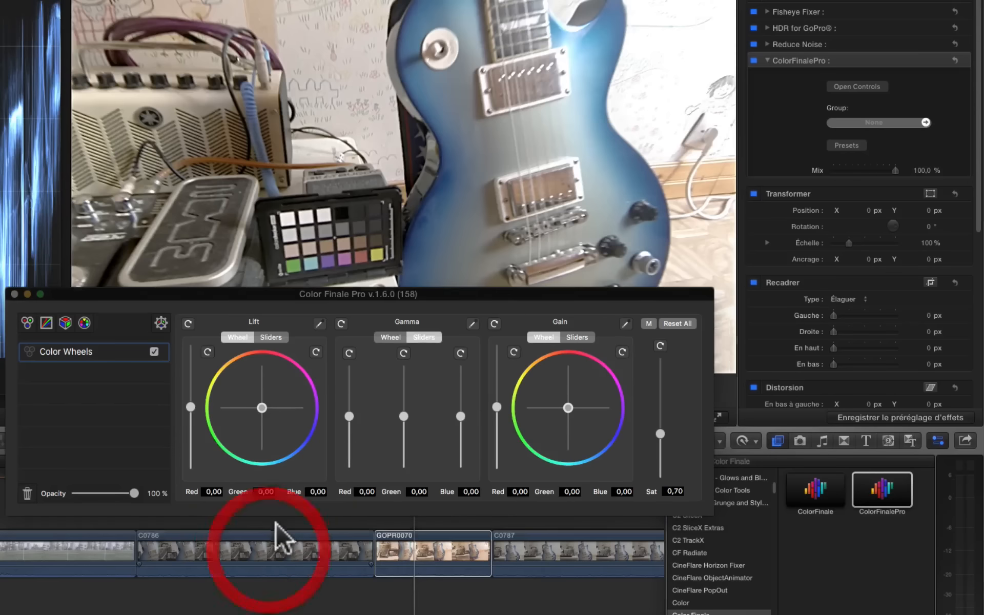
left_click(273, 526)
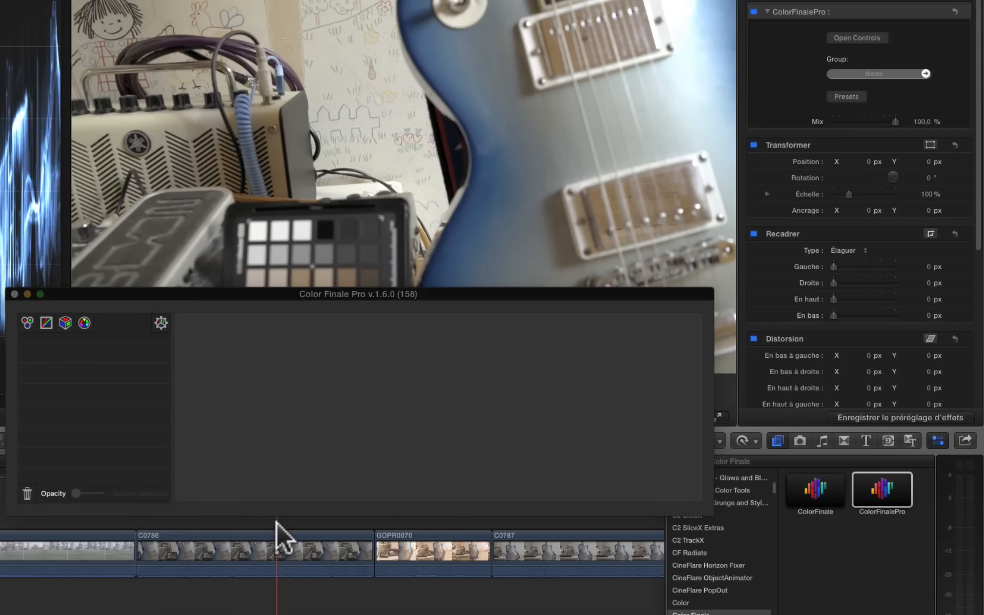
left_click(27, 322)
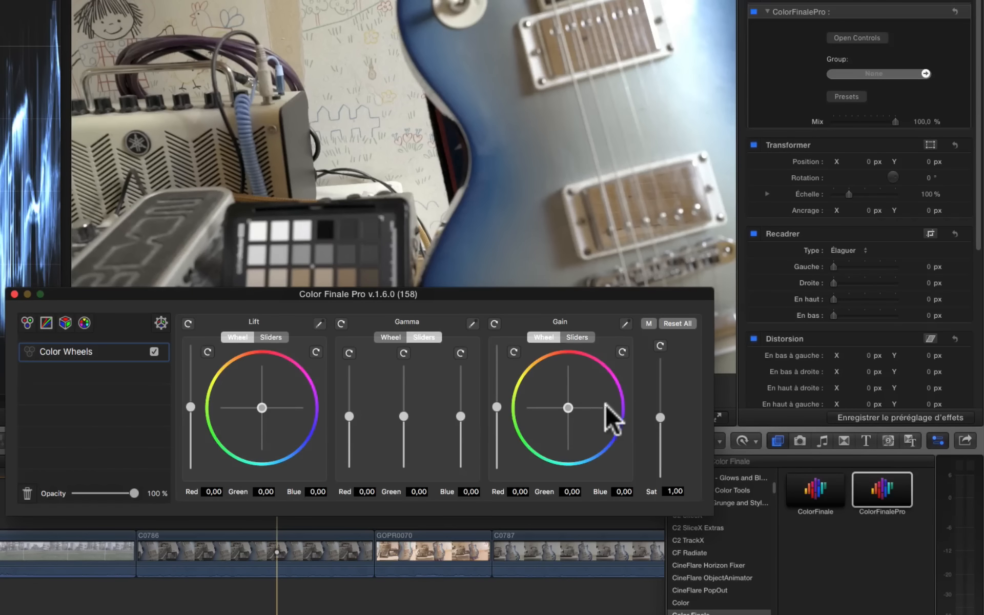
left_click(658, 411)
left_click_drag(658, 407, 660, 403)
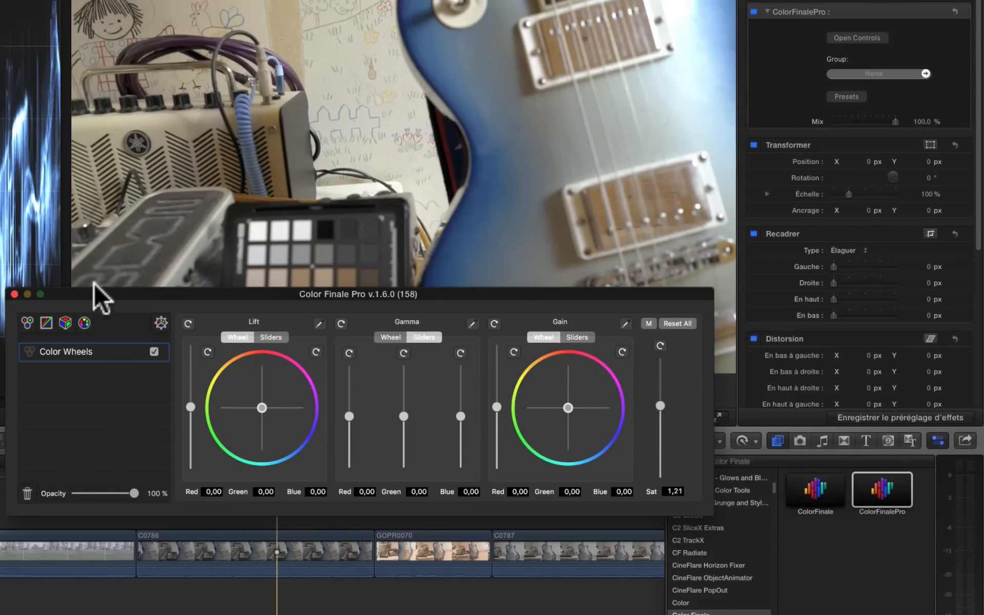
- Move the Color Finale window out of the way and compare the colors of clips C0786 and GOPR0070 at several frames
left_click_drag(88, 292, 982, 323)
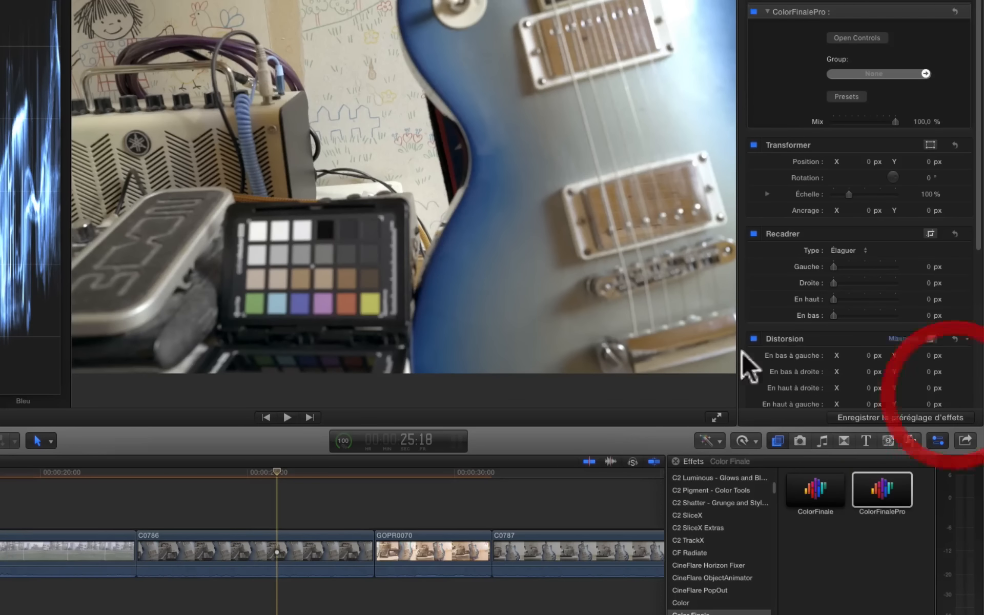
left_click(240, 469)
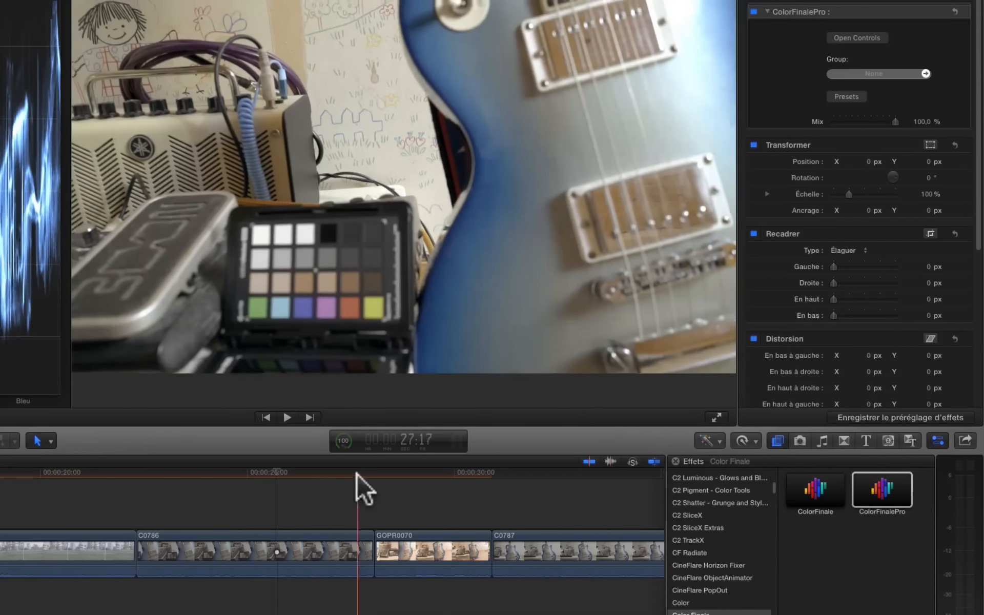
left_click(172, 487)
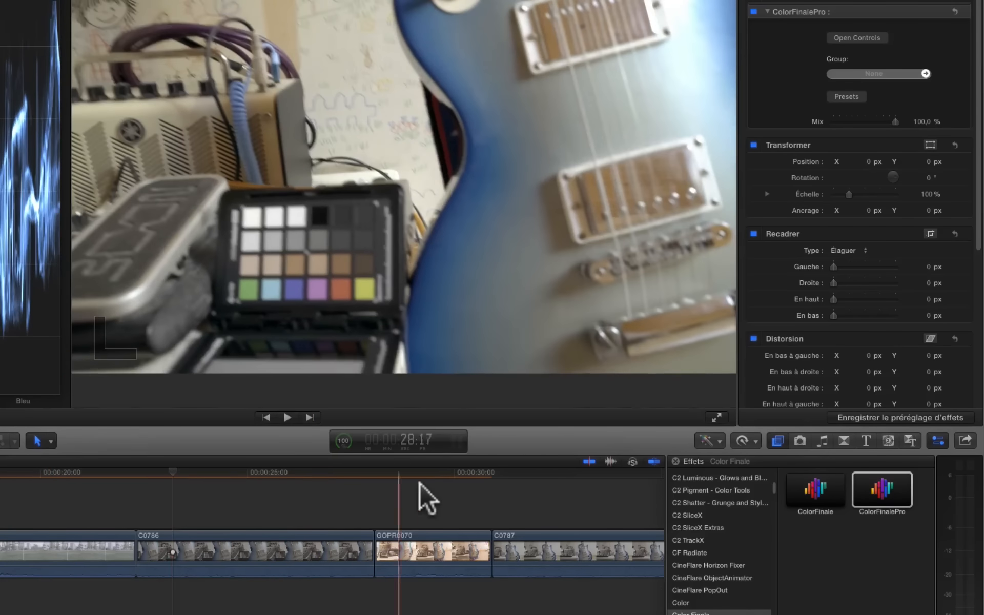
left_click(435, 481)
left_click(474, 482)
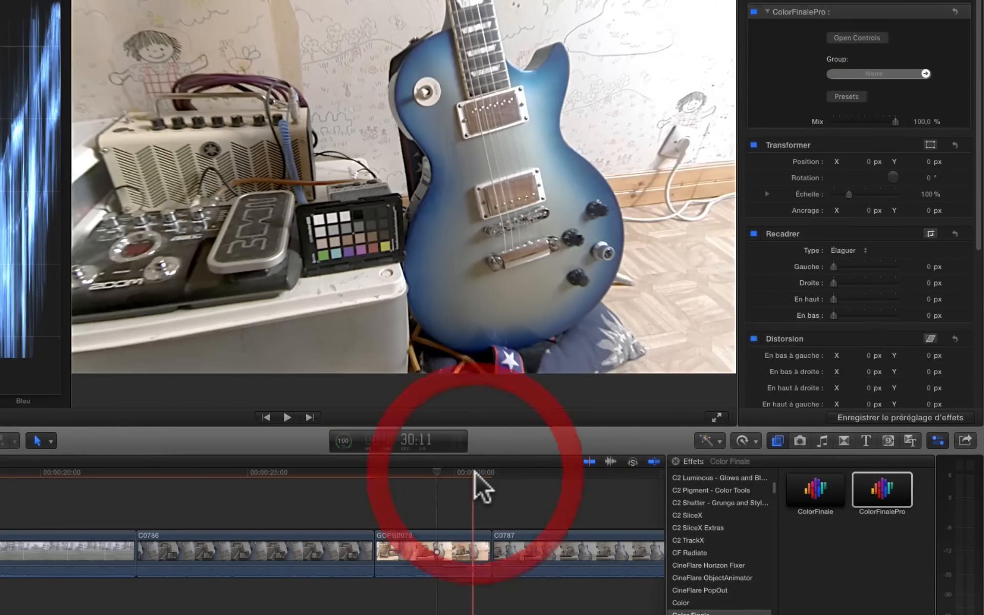
left_click(348, 485)
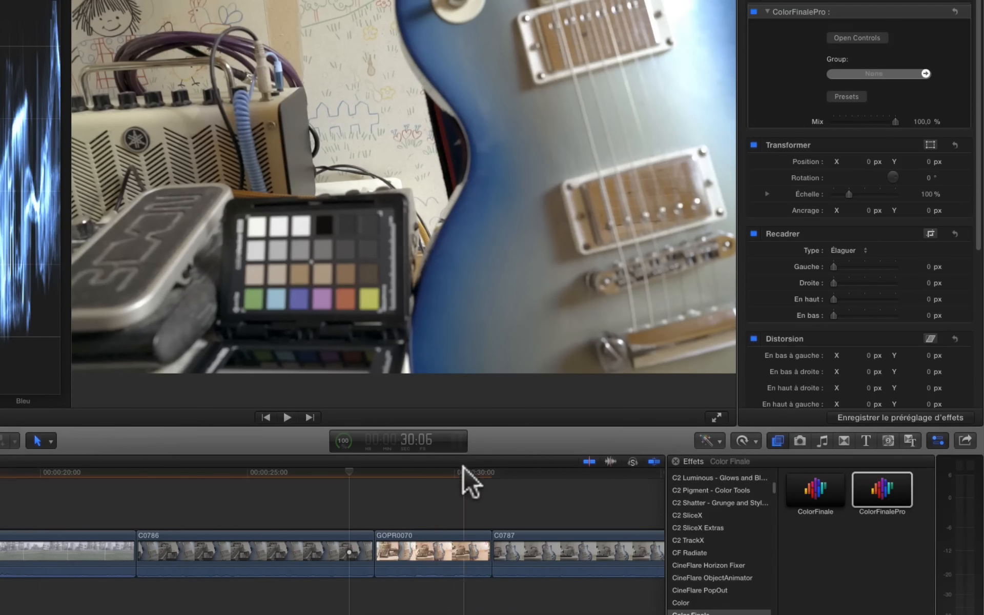
left_click(471, 484)
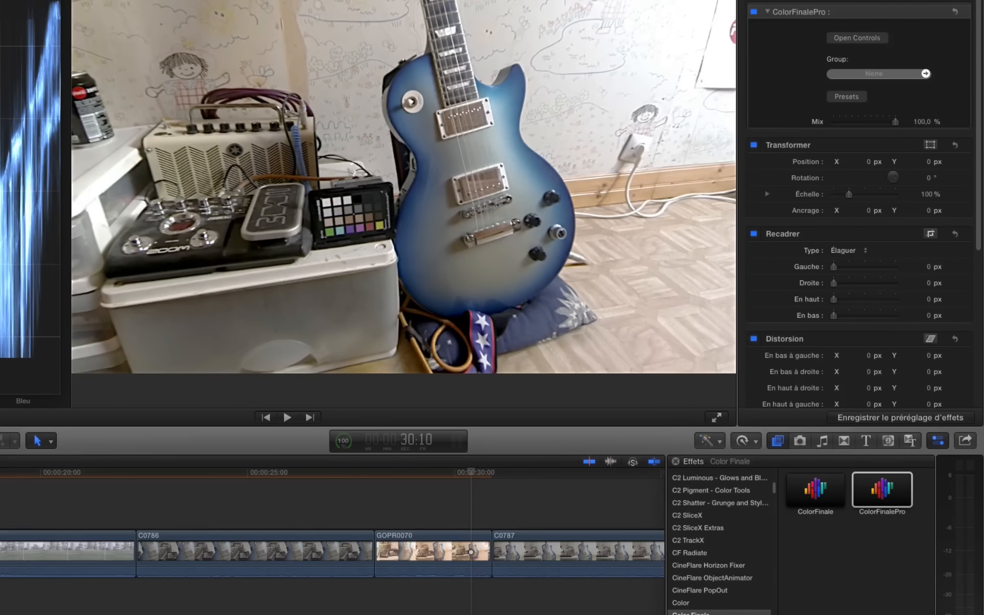
- Set the Color Wheels gain to -0.12 and the lift to 0.09 for clip GOPR0070, and close the Color Finale window
left_click_drag(442, 260, 362, 263)
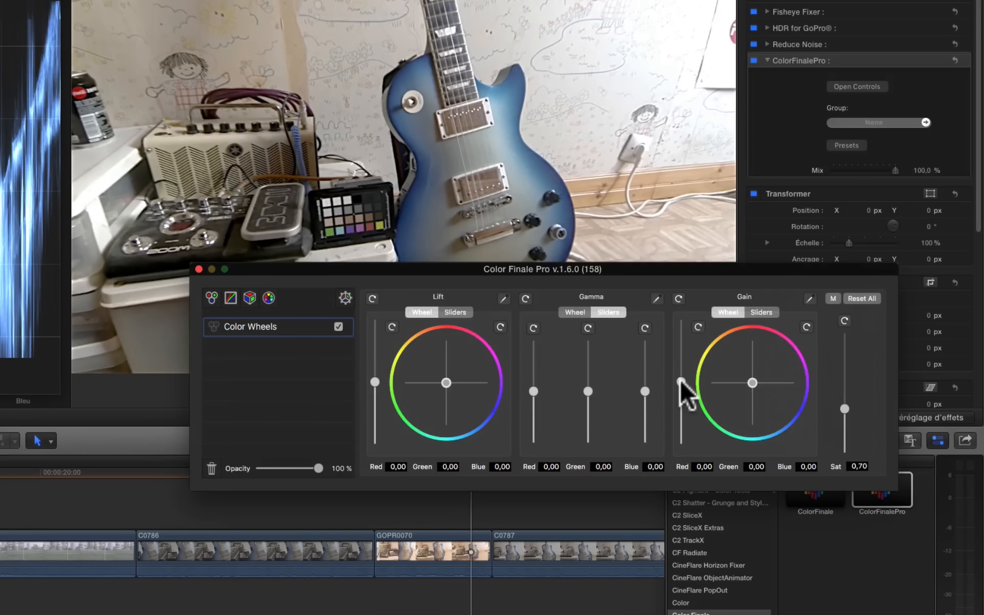
left_click_drag(681, 382, 682, 393)
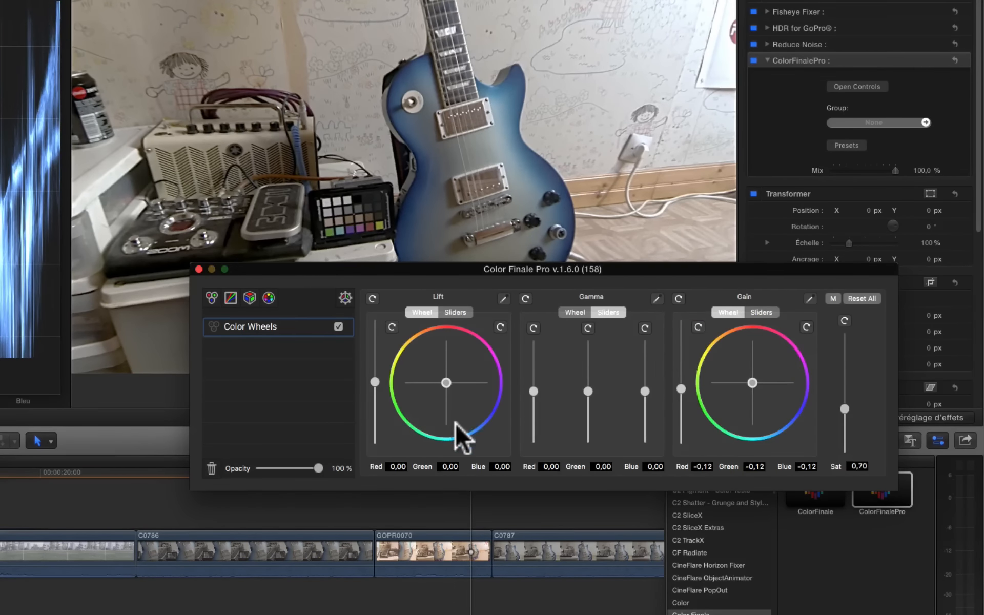
left_click_drag(373, 377, 374, 373)
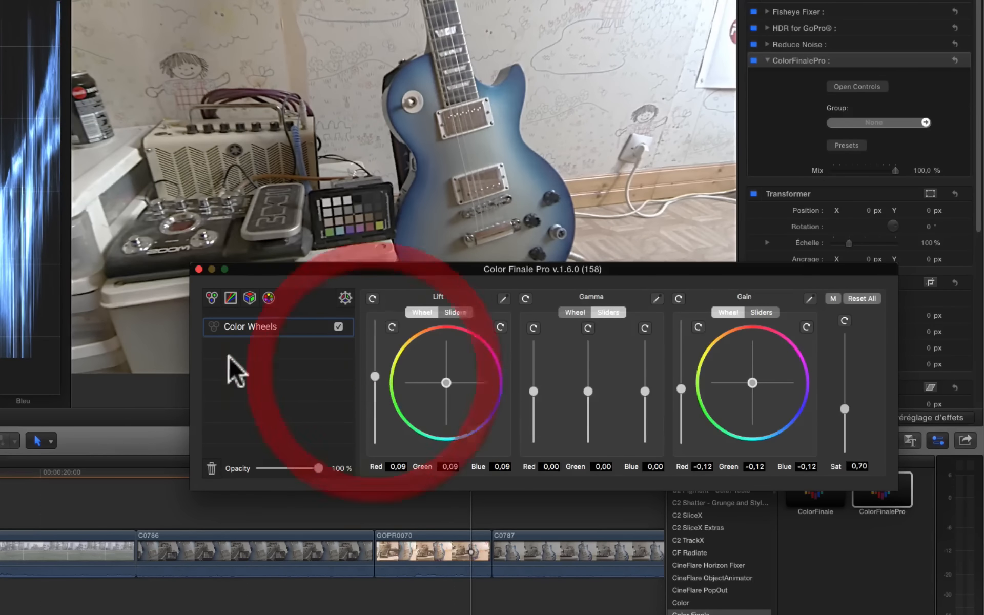
left_click(199, 268)
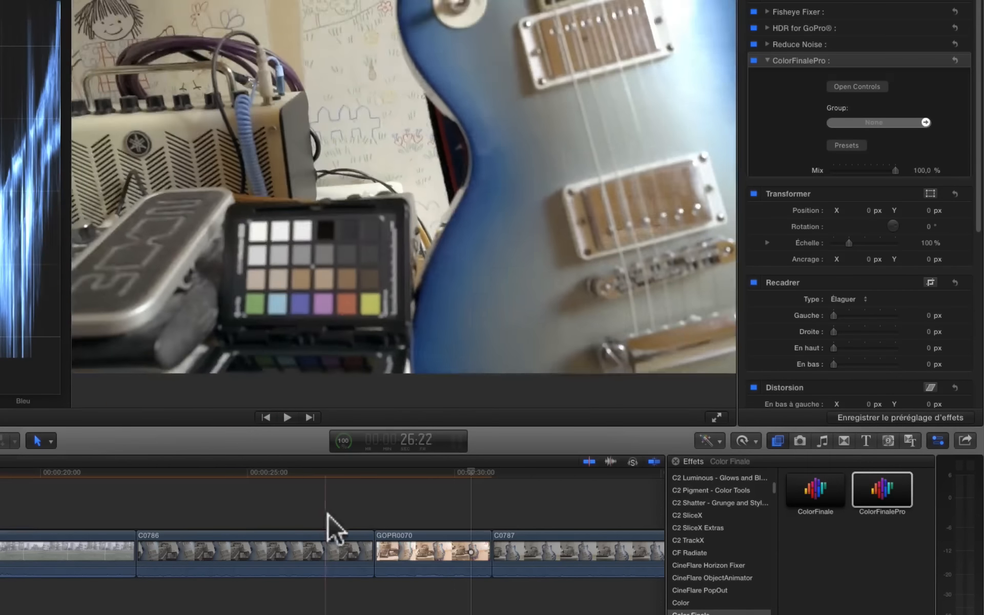